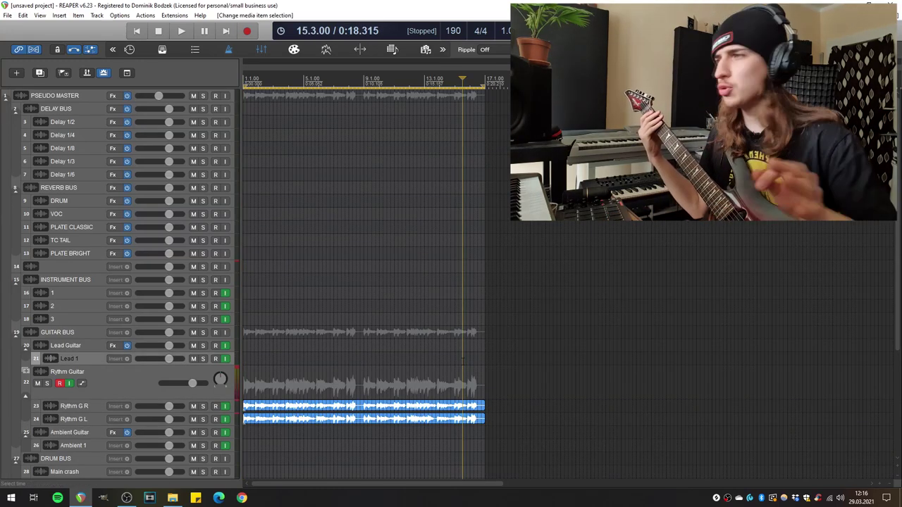
- From the end of the existing guitar parts, record another rhythm guitar take to about bar 90
{"action": "key", "text": "Down"}
{"action": "key", "text": "End"}
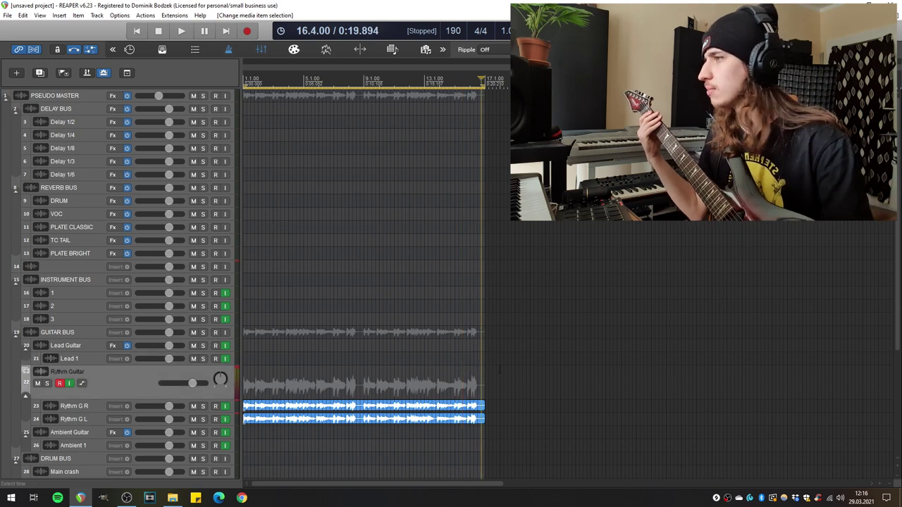
{"action": "key", "text": "ctrl+r"}
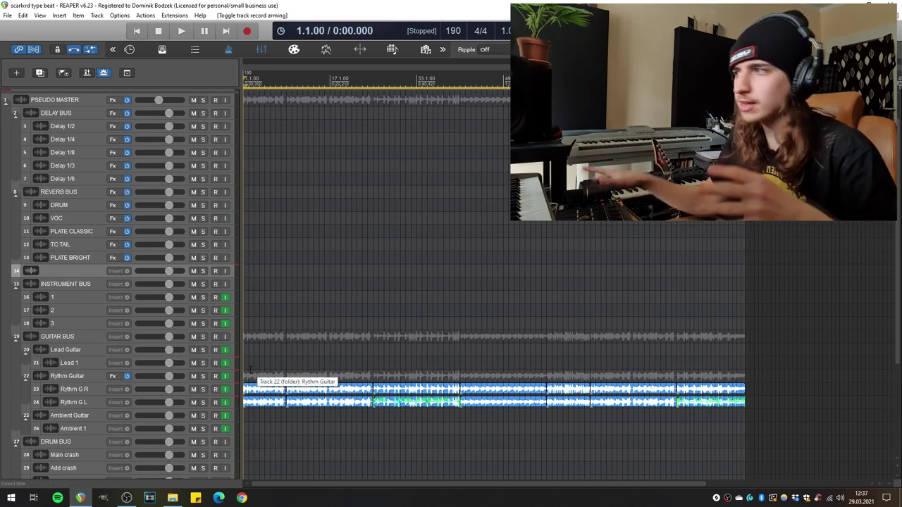
- Check the guitar sections at bars 25, 41, 60, 72 and 81
{"action": "left_click", "coordinate": [373, 432]}
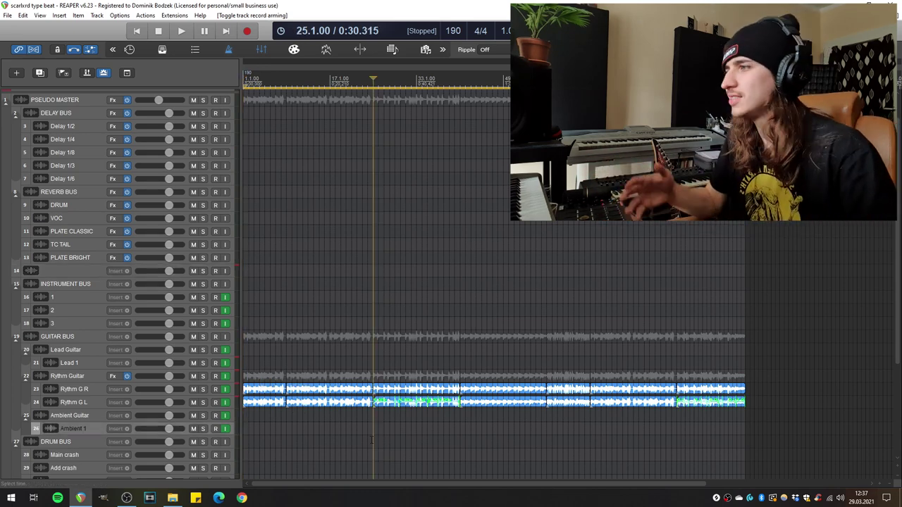
{"action": "left_click", "coordinate": [459, 427]}
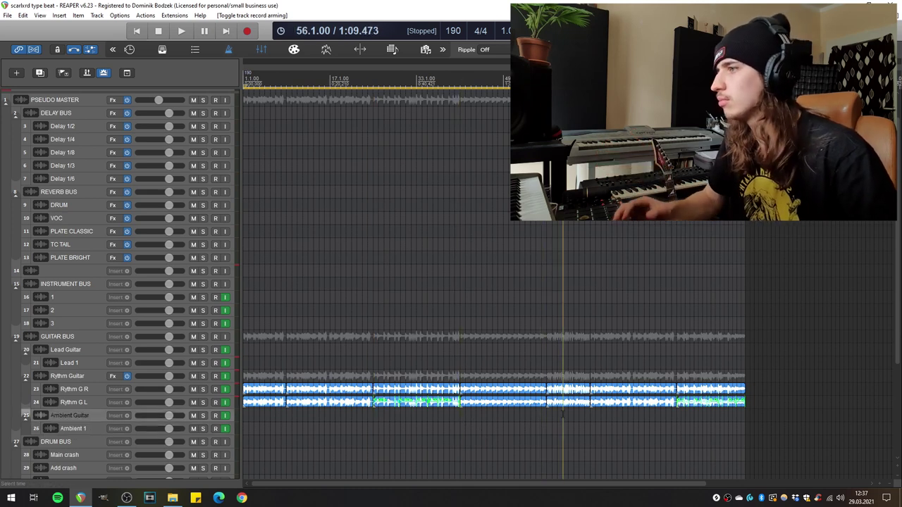
{"action": "left_click", "coordinate": [563, 428]}
{"action": "left_click", "coordinate": [624, 435]}
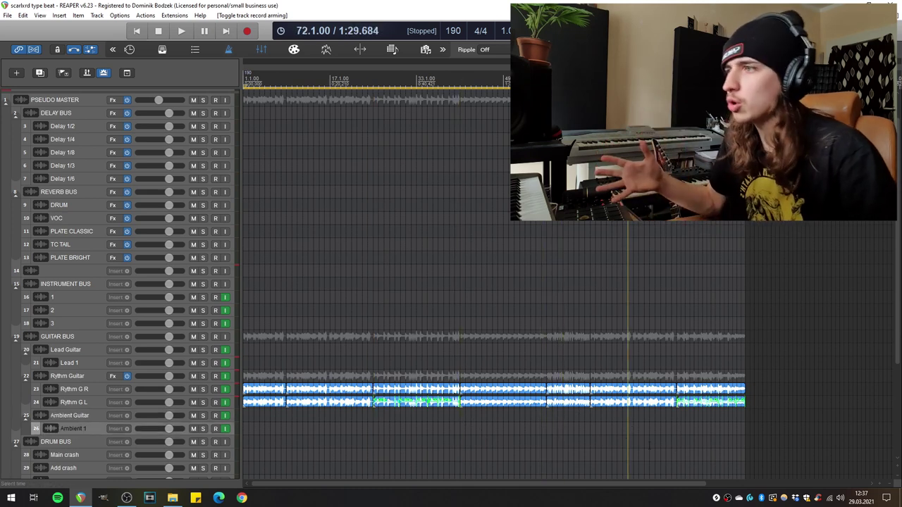
{"action": "left_click", "coordinate": [677, 438]}
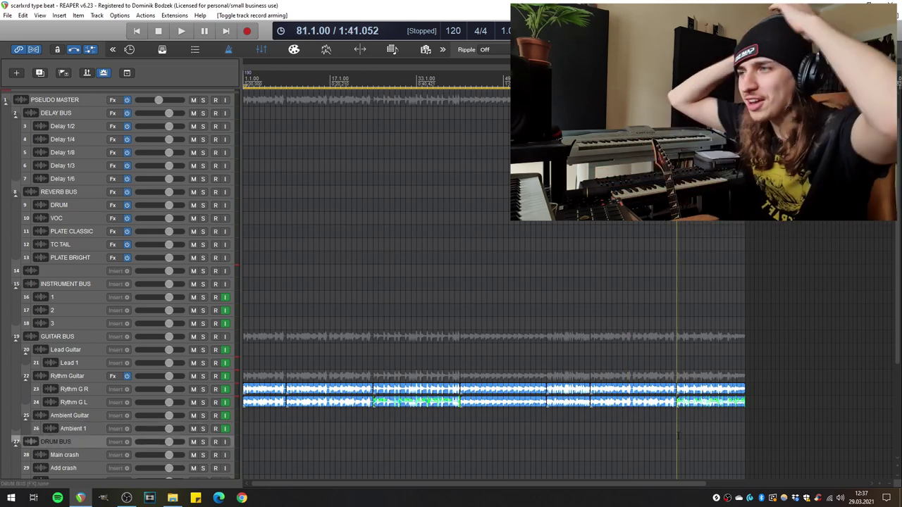
- Play the guitar arrangement back from near bar 8
{"action": "scroll", "coordinate": [247, 288], "scroll_direction": "down", "scroll_amount": 3}
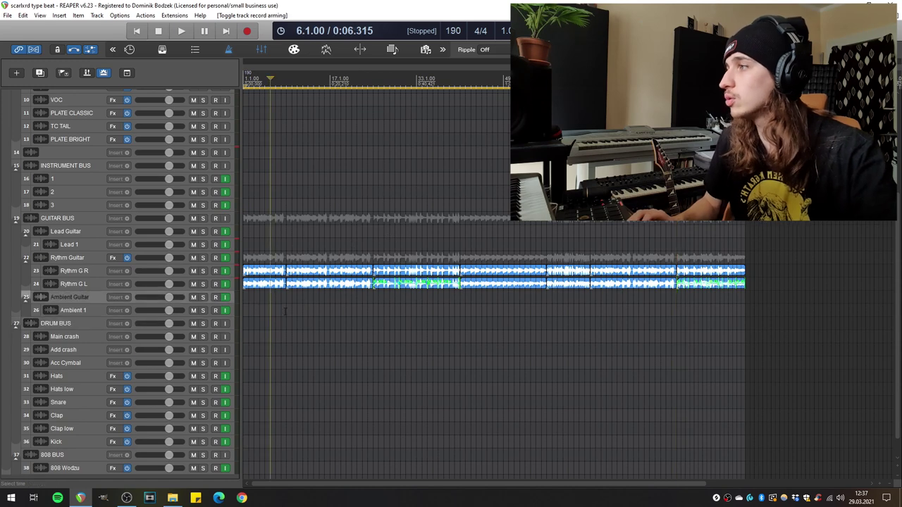
{"action": "left_click", "coordinate": [485, 327]}
{"action": "key", "text": "space"}
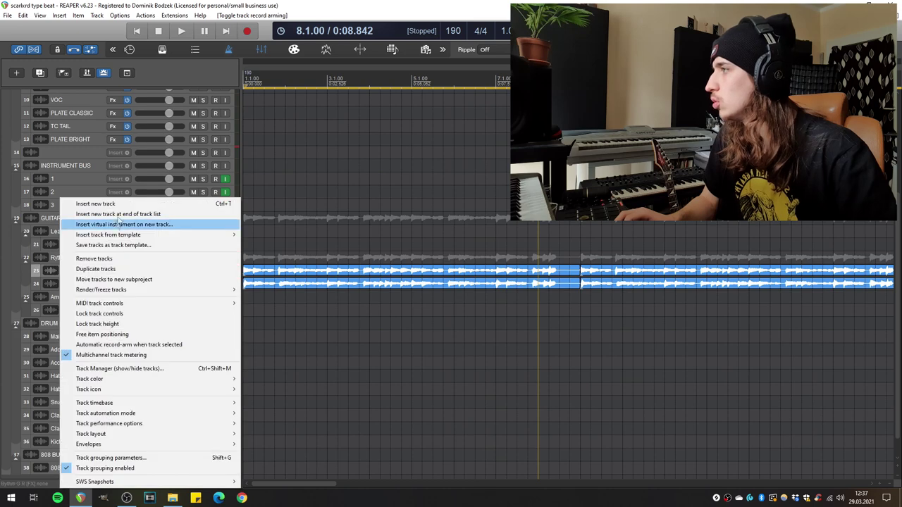
- Insert an AD2 drum track and pick the Master Metal Fill L-2 pattern from the Fills beats
{"action": "left_click", "coordinate": [106, 206]}
{"action": "left_click_drag", "start_coordinate": [70, 345], "coordinate": [71, 342]}
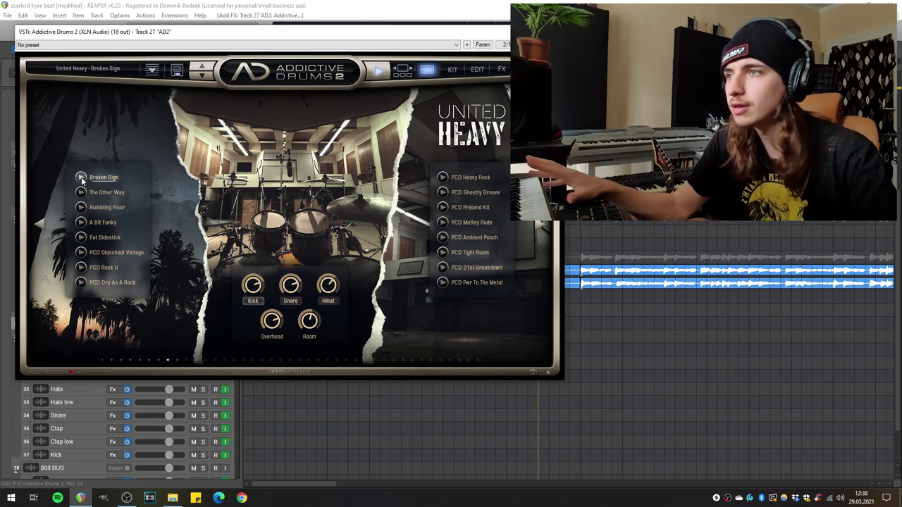
{"action": "left_click", "coordinate": [402, 69]}
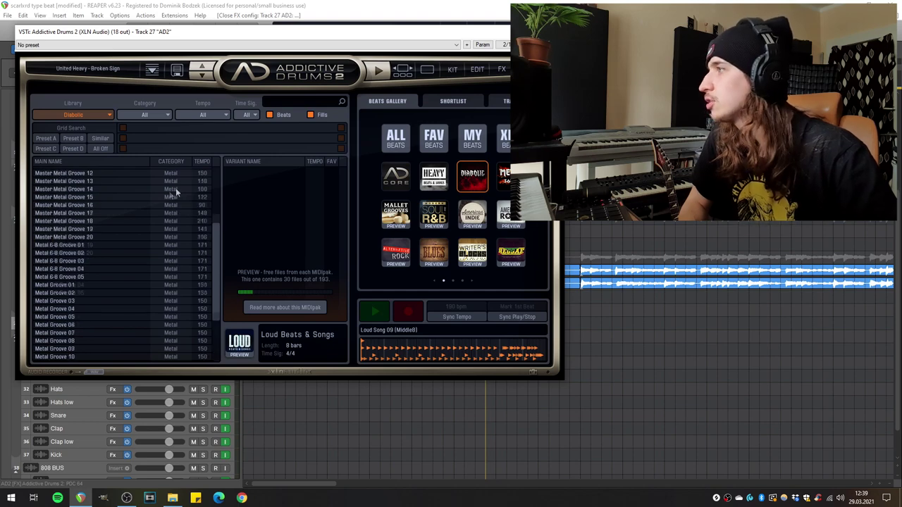
{"action": "scroll", "coordinate": [176, 192], "scroll_direction": "up", "scroll_amount": 4}
{"action": "left_click", "coordinate": [271, 116]}
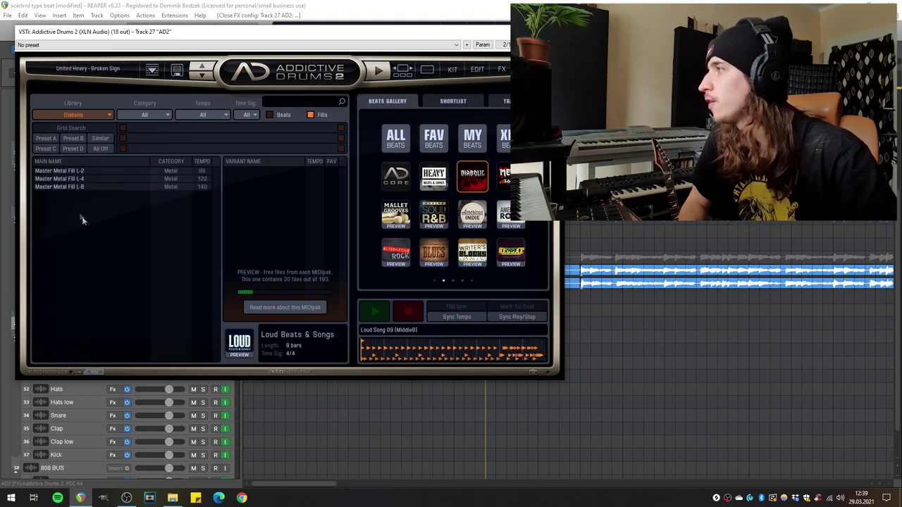
{"action": "left_click", "coordinate": [89, 172]}
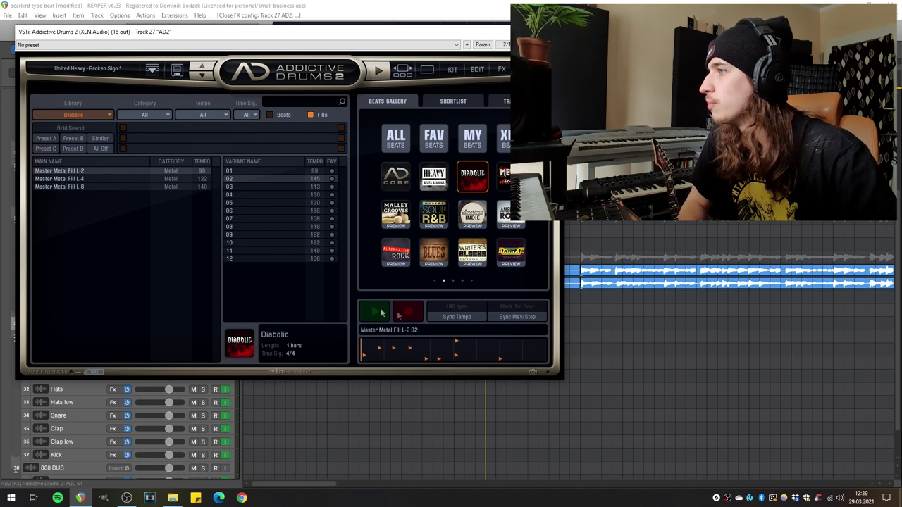
- Audition fill variants 03, 07 and 12 against the arrangement
{"action": "left_click", "coordinate": [287, 187]}
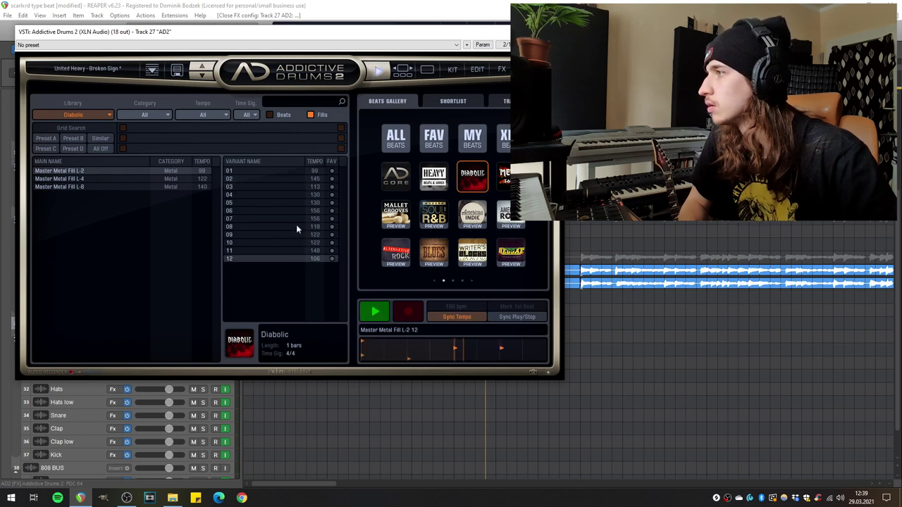
{"action": "left_click", "coordinate": [297, 219]}
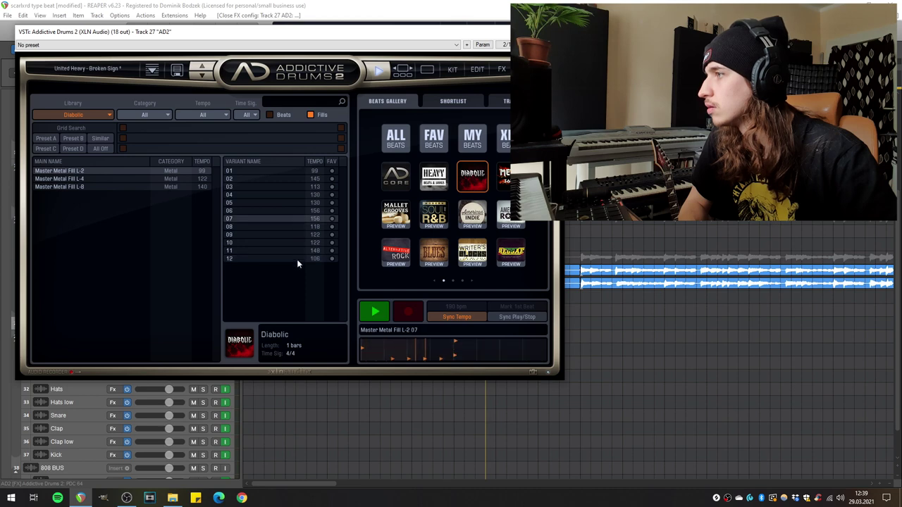
{"action": "left_click", "coordinate": [296, 260]}
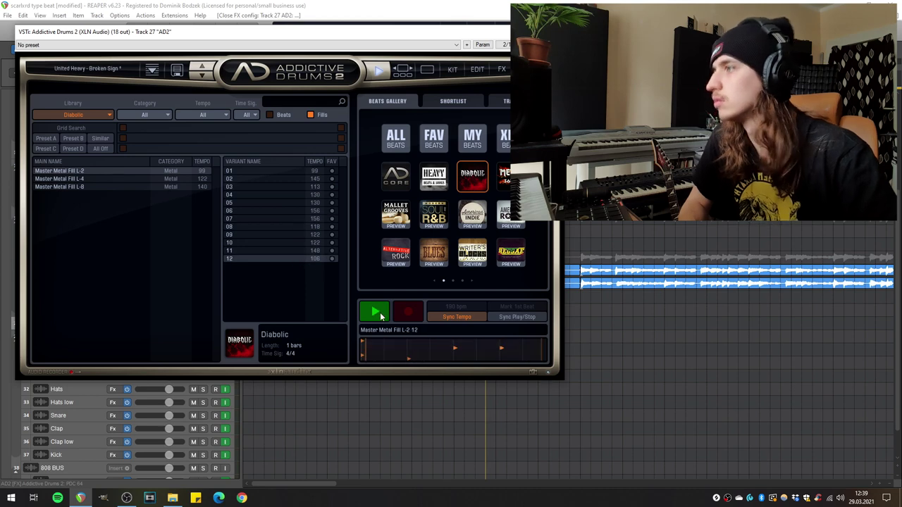
{"action": "left_click", "coordinate": [473, 346]}
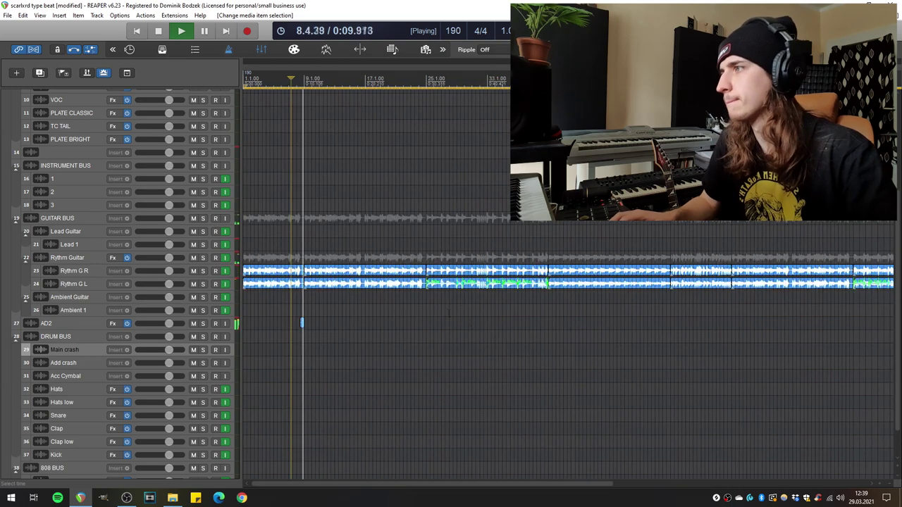
{"action": "key", "text": "space"}
- Audition variants 08 and 07, then drop variant 06 into the arrangement as MIDI
{"action": "left_click", "coordinate": [112, 324]}
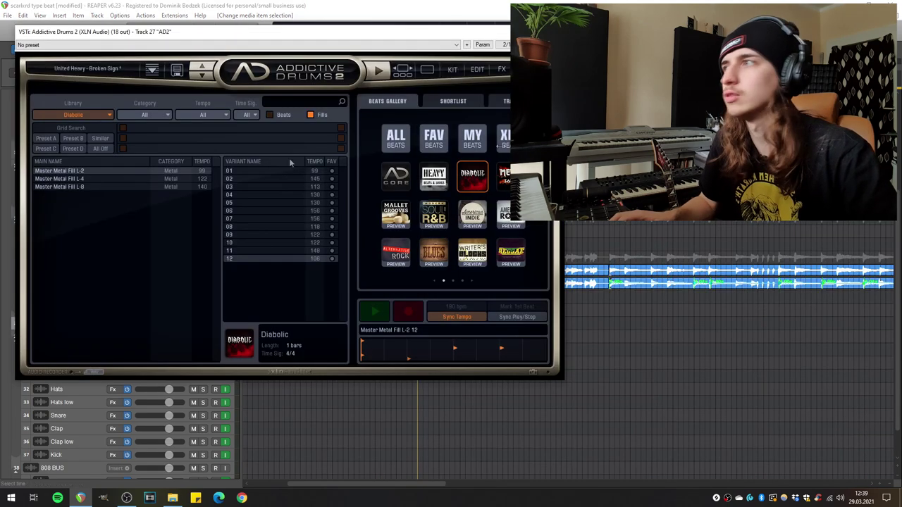
{"action": "left_click", "coordinate": [381, 312]}
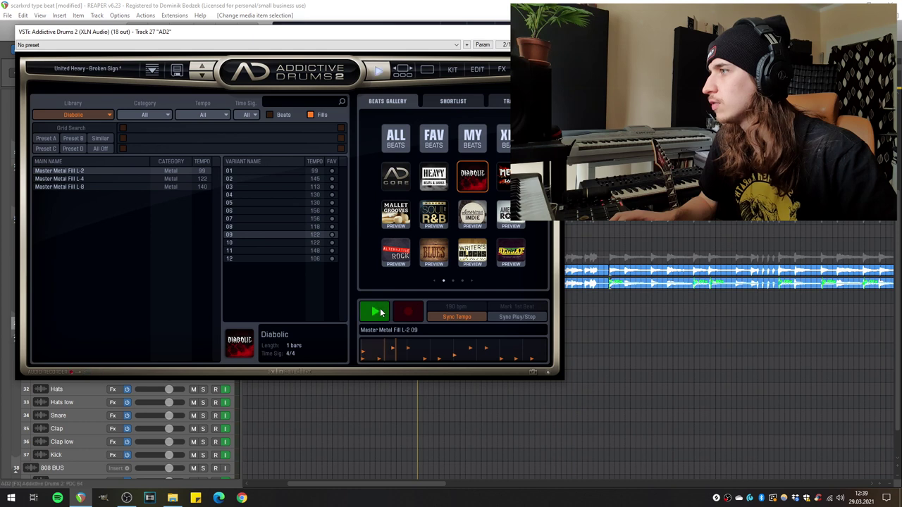
{"action": "left_click", "coordinate": [281, 227]}
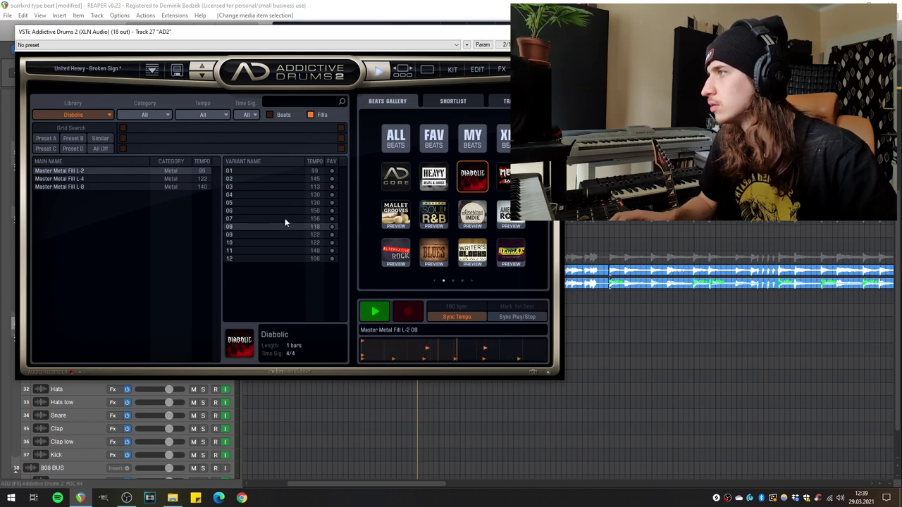
{"action": "left_click", "coordinate": [285, 219]}
{"action": "left_click", "coordinate": [283, 210]}
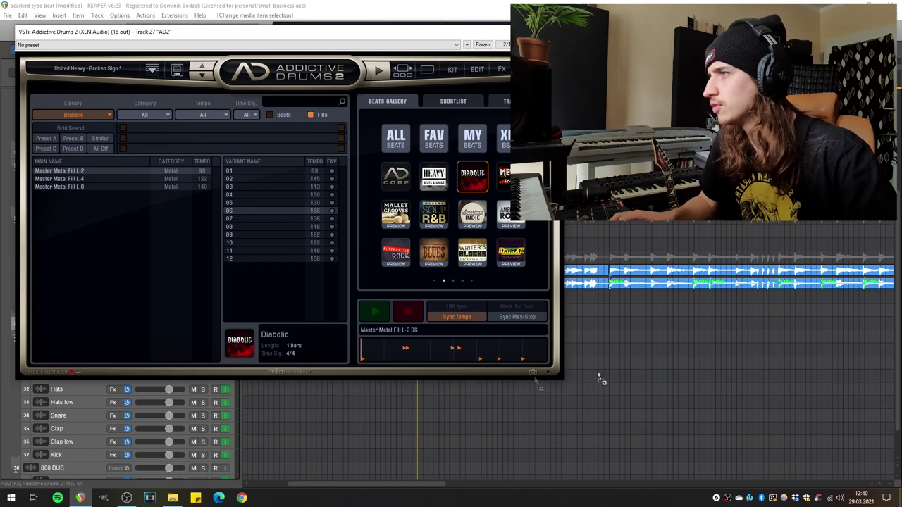
{"action": "left_click_drag", "start_coordinate": [591, 353], "coordinate": [592, 353]}
{"action": "key", "text": "Return"}
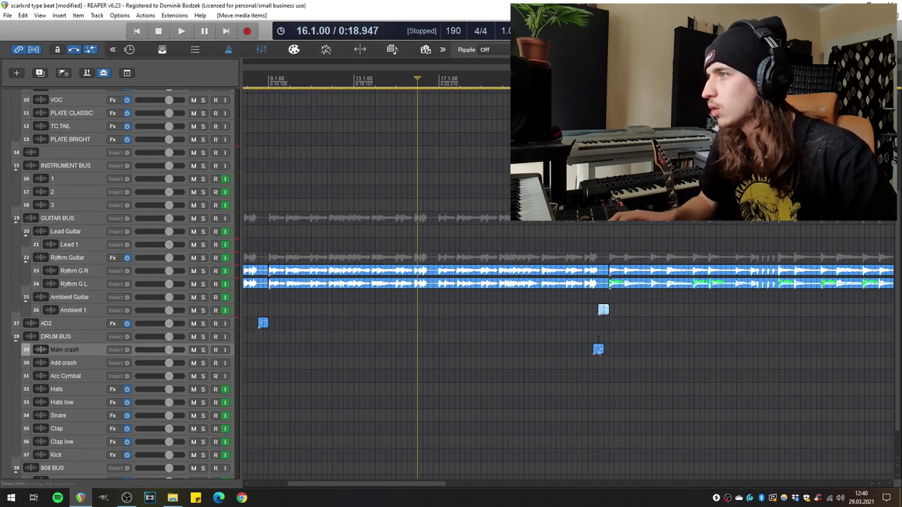
- Place the fill on the AD2 track ending at bar 25 and audition it, jumping to around bar 80
{"action": "left_click_drag", "start_coordinate": [600, 310], "coordinate": [434, 329]}
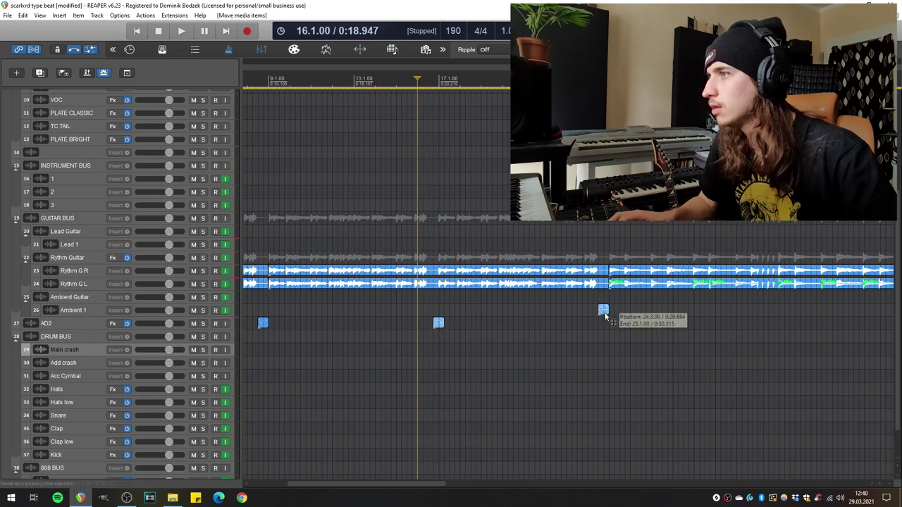
{"action": "left_click", "coordinate": [603, 310]}
{"action": "key", "text": "space"}
{"action": "scroll", "coordinate": [694, 332], "scroll_direction": "down", "scroll_amount": 3}
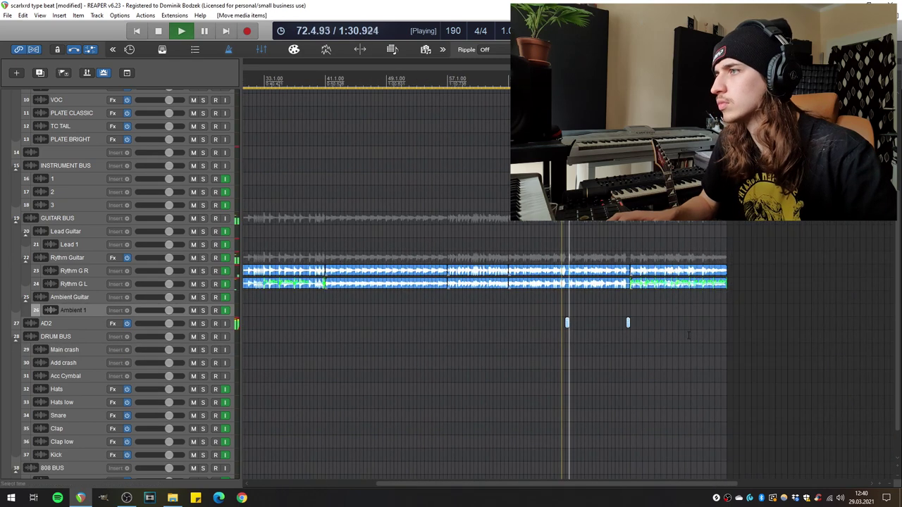
{"action": "left_click", "coordinate": [638, 338]}
{"action": "scroll", "coordinate": [643, 339], "scroll_direction": "up", "scroll_amount": 5}
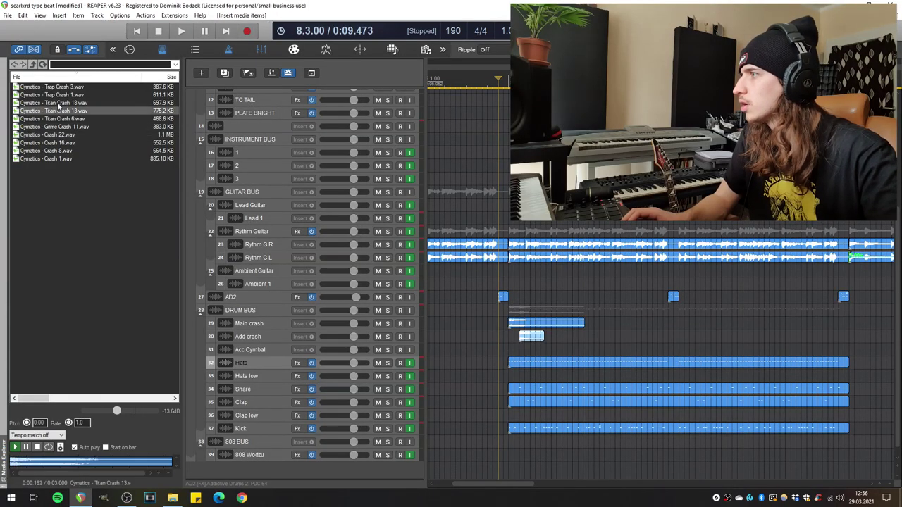
- Preview the Titan Crash 13 sample and paste copies of it along the Add crash track
{"action": "key", "text": "space"}
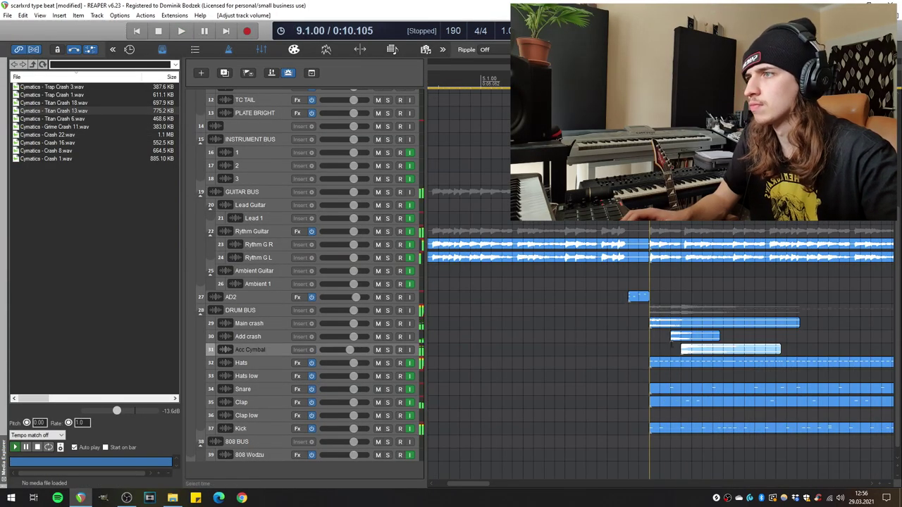
{"action": "left_click_drag", "start_coordinate": [682, 338], "coordinate": [685, 340]}
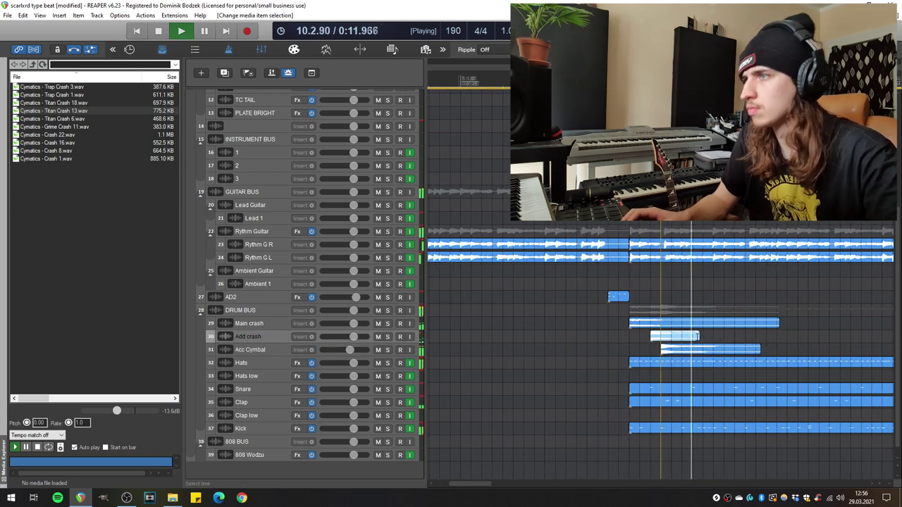
{"action": "key", "text": "space"}
{"action": "scroll", "coordinate": [698, 336], "scroll_direction": "down", "scroll_amount": 3}
{"action": "key", "text": "ctrl+c"}
{"action": "key", "text": "ctrl+v"}
{"action": "key", "text": "ctrl+v"}
{"action": "key", "text": "ctrl+v"}
{"action": "key", "text": "ctrl+v"}
{"action": "key", "text": "ctrl+v"}
{"action": "key", "text": "ctrl+v"}
{"action": "key", "text": "ctrl+v"}
{"action": "key", "text": "ctrl+v"}
{"action": "key", "text": "ctrl+v"}
{"action": "key", "text": "ctrl+v"}
{"action": "key", "text": "ctrl+v"}
{"action": "key", "text": "ctrl+v"}
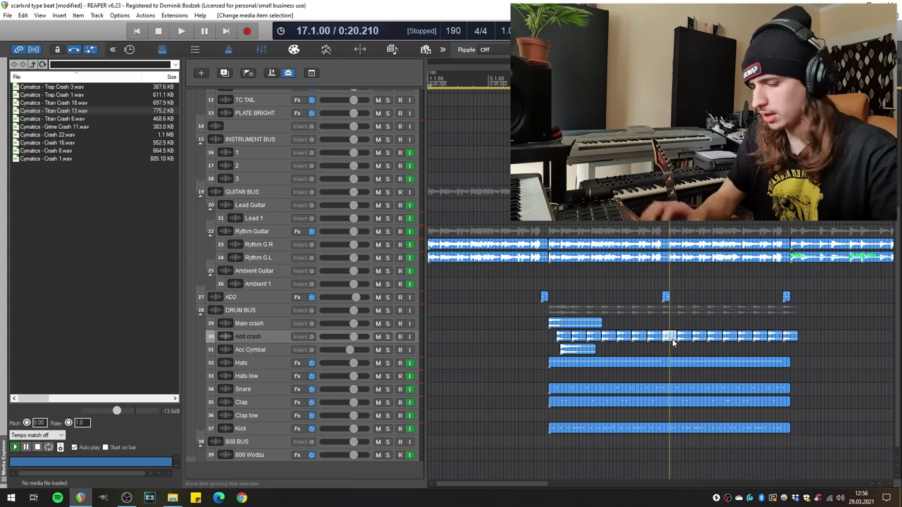
- Play from bar 9 and loop the Acc Cymbal item across the drum section
{"action": "left_click", "coordinate": [549, 349]}
{"action": "key", "text": "space"}
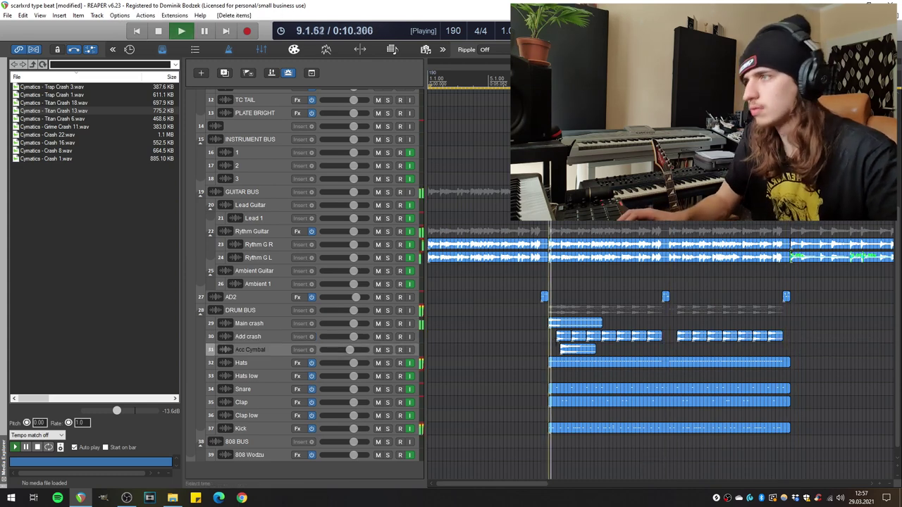
{"action": "left_click", "coordinate": [583, 351]}
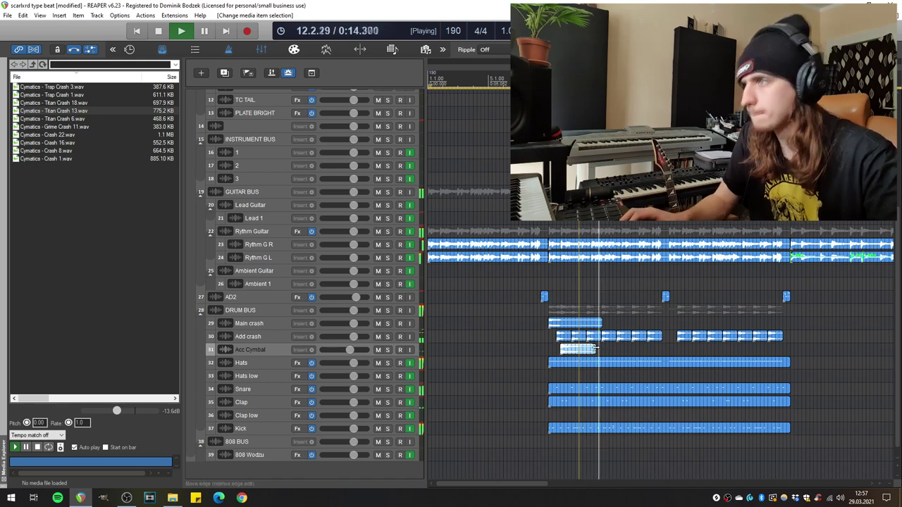
{"action": "left_click_drag", "start_coordinate": [597, 346], "coordinate": [789, 349]}
{"action": "scroll", "coordinate": [614, 343], "scroll_direction": "up", "scroll_amount": 2}
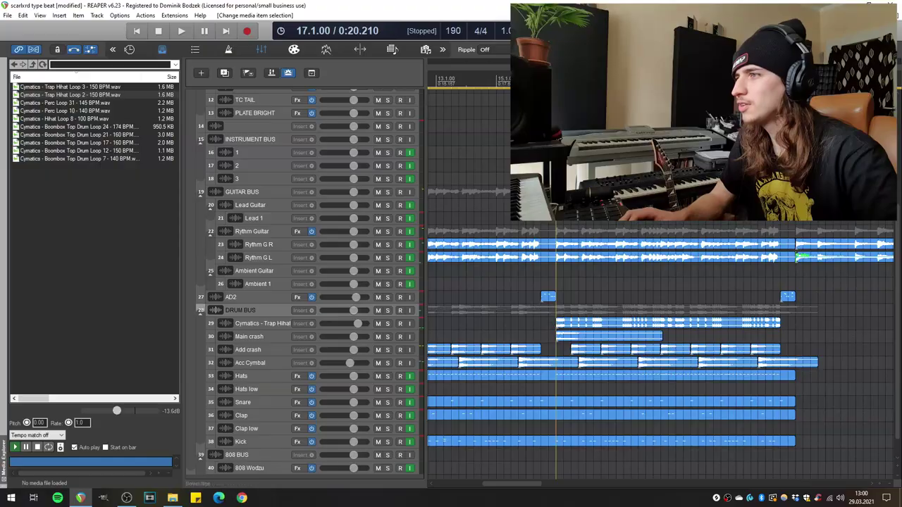
- Listen to the Trap Hihat loop track soloed, then unsolo it
{"action": "left_click", "coordinate": [387, 324]}
{"action": "key", "text": "space"}
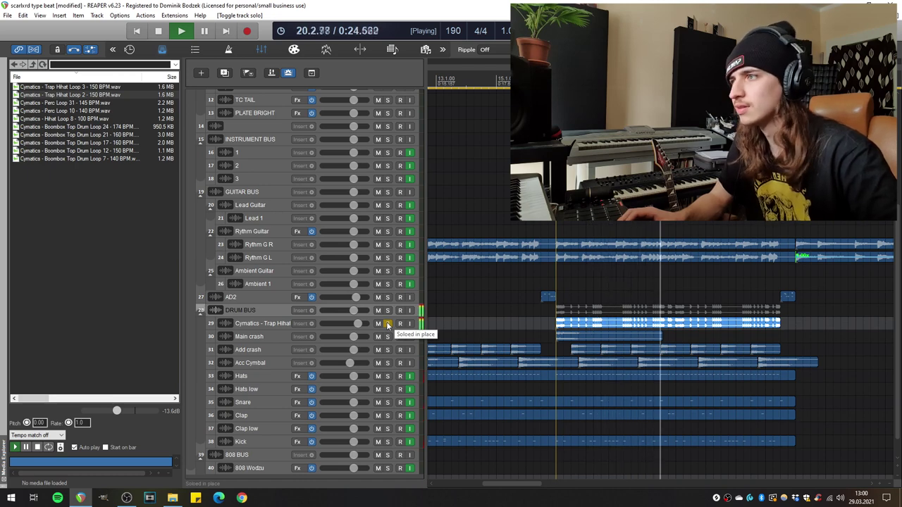
{"action": "left_click", "coordinate": [387, 323]}
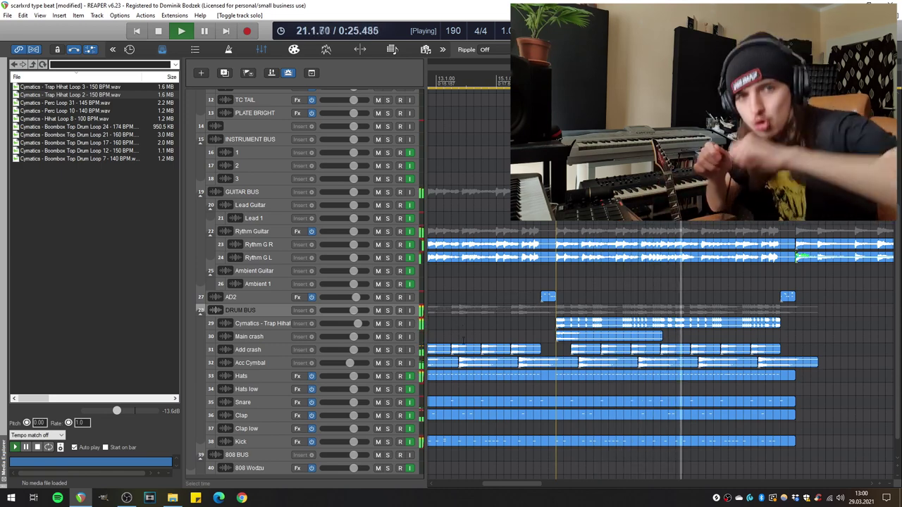
- Paste hats onto Hats low, slide them into the intro, split at bar 9 and move the intro part onto Hats
{"action": "key", "text": "space"}
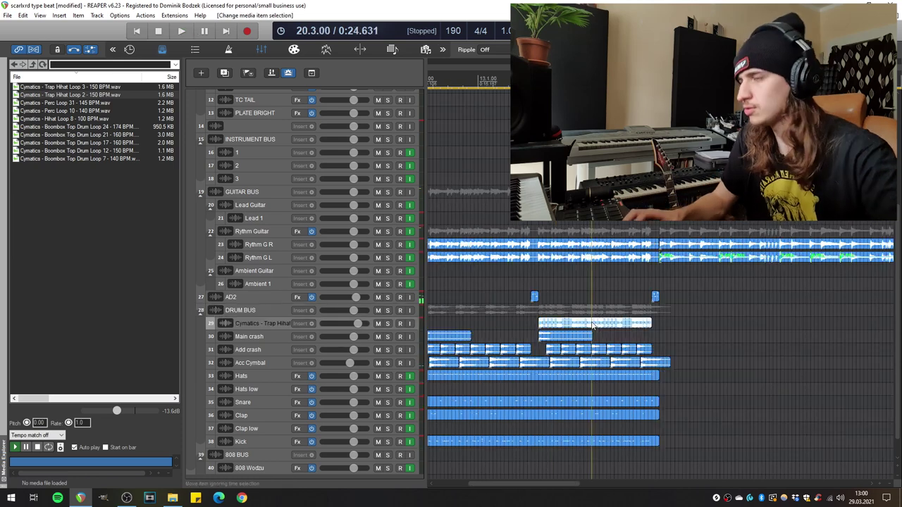
{"action": "key", "text": "ctrl+v"}
{"action": "left_click_drag", "start_coordinate": [655, 396], "coordinate": [458, 398]}
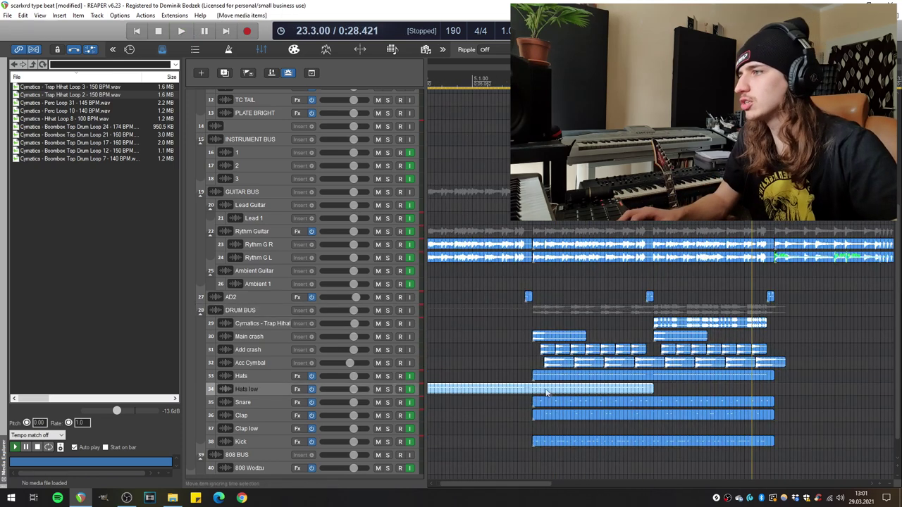
{"action": "scroll", "coordinate": [535, 393], "scroll_direction": "down", "scroll_amount": 2}
{"action": "left_click", "coordinate": [514, 391]}
{"action": "key", "text": "s"}
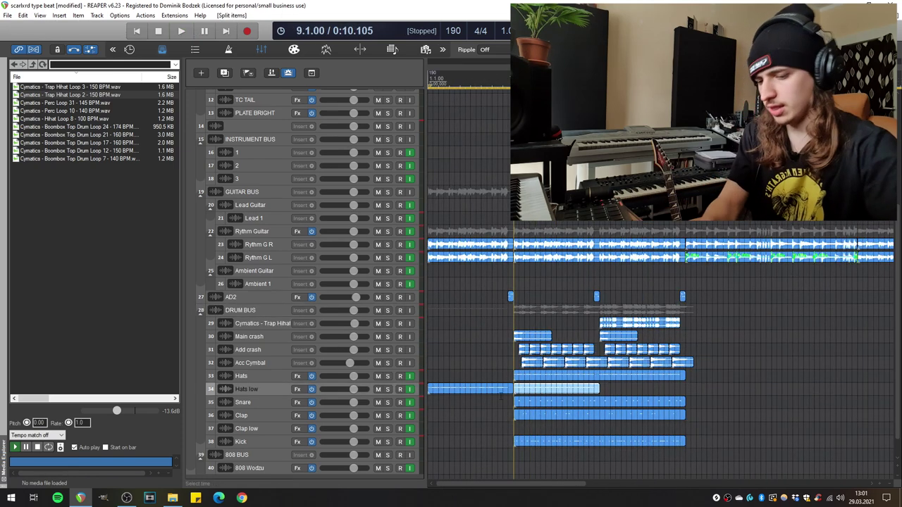
{"action": "left_click_drag", "start_coordinate": [472, 393], "coordinate": [472, 381]}
- Play from near bar 3 to check the intro hi-hats
{"action": "left_click", "coordinate": [455, 396]}
{"action": "key", "text": "space"}
{"action": "scroll", "coordinate": [555, 396], "scroll_direction": "up", "scroll_amount": 2}
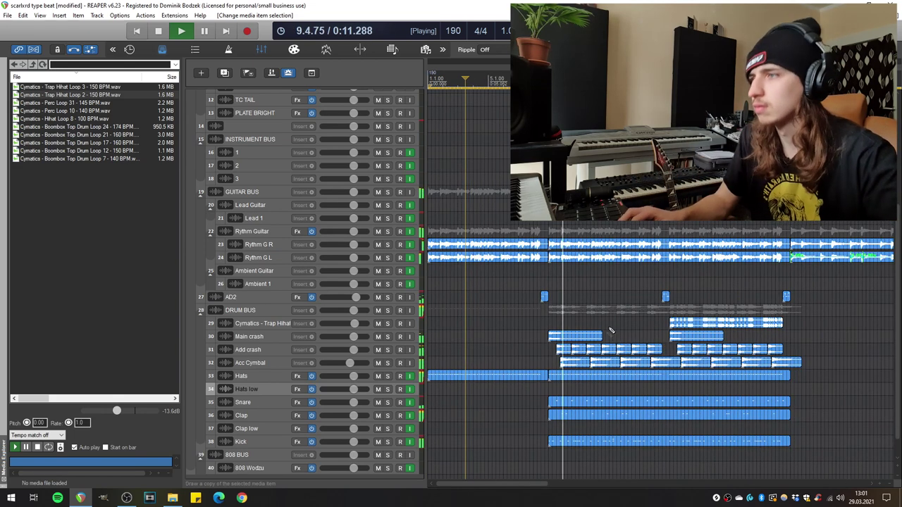
{"action": "scroll", "coordinate": [607, 343], "scroll_direction": "down", "scroll_amount": 2}
{"action": "key", "text": "space"}
{"action": "scroll", "coordinate": [267, 181], "scroll_direction": "down", "scroll_amount": 1}
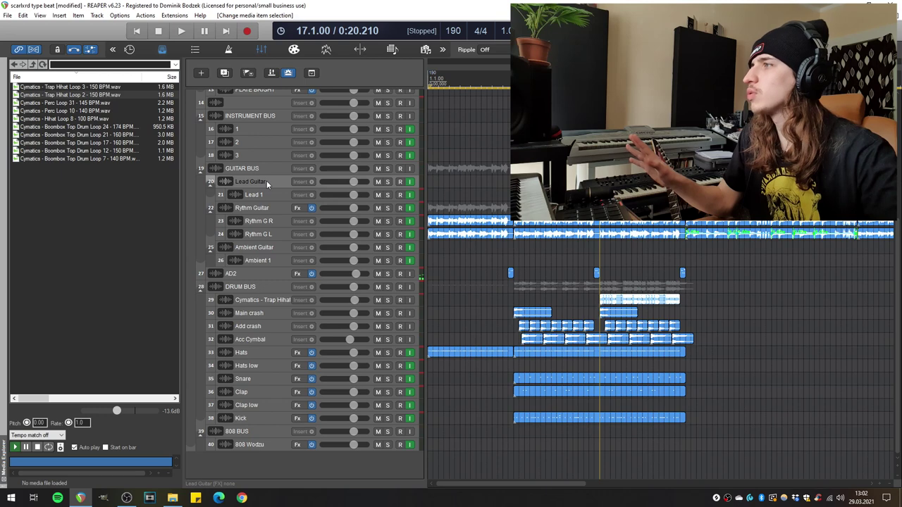
- Arm the Lead Guitar track, then add another hi-hat note at the end of the Hats MIDI
{"action": "left_click", "coordinate": [400, 181]}
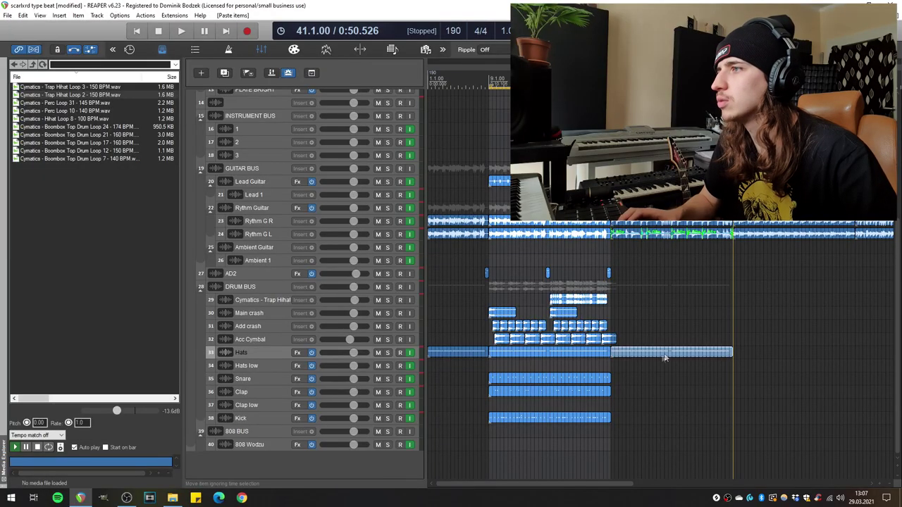
{"action": "double_click", "coordinate": [664, 357]}
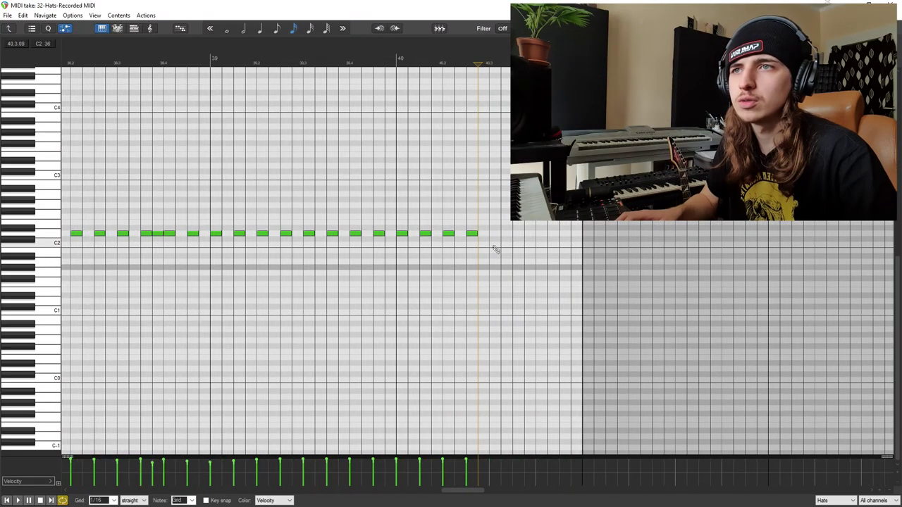
{"action": "left_click", "coordinate": [495, 234]}
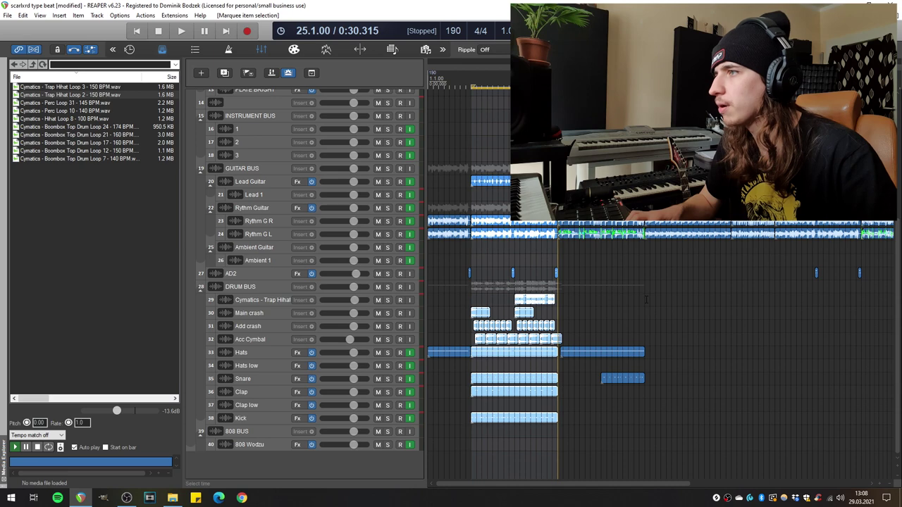
- Paste the drum items after the drum section and play back from bar 41
{"action": "left_click", "coordinate": [644, 300]}
{"action": "key", "text": "ctrl+v"}
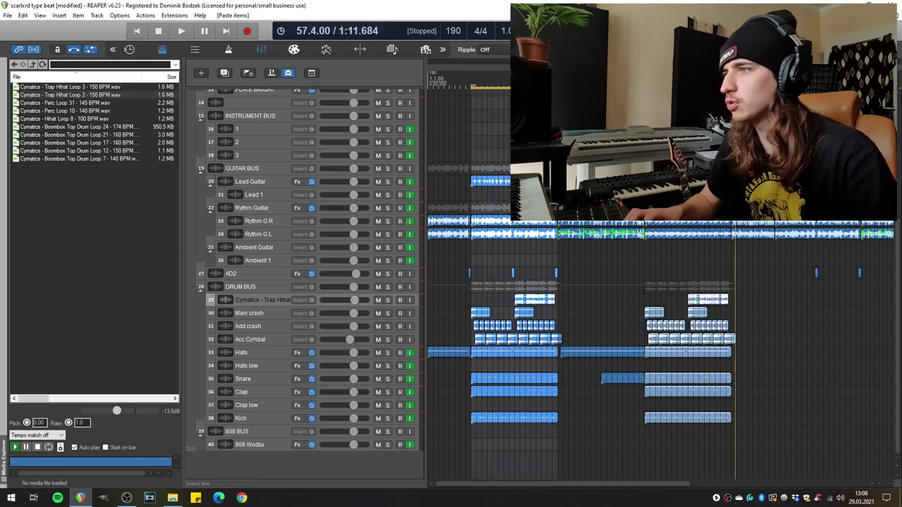
{"action": "left_click", "coordinate": [645, 287]}
{"action": "key", "text": "space"}
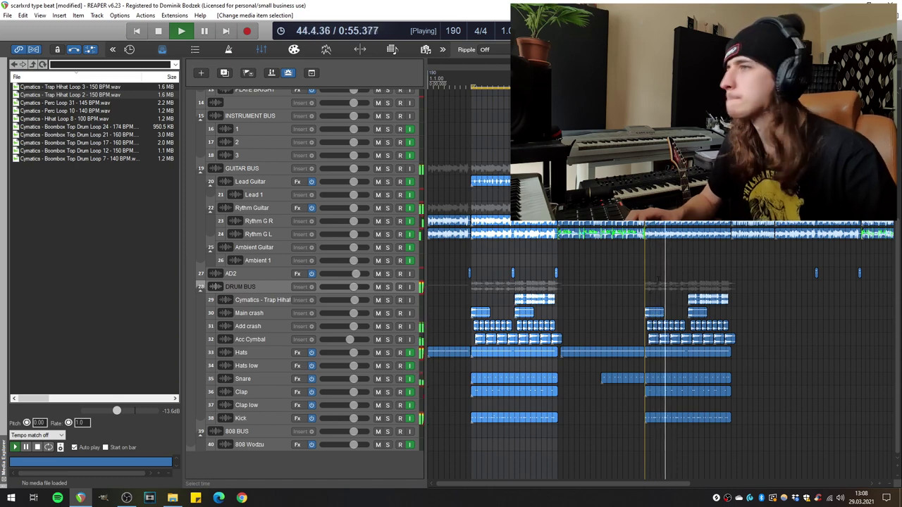
{"action": "scroll", "coordinate": [709, 344], "scroll_direction": "up", "scroll_amount": 3}
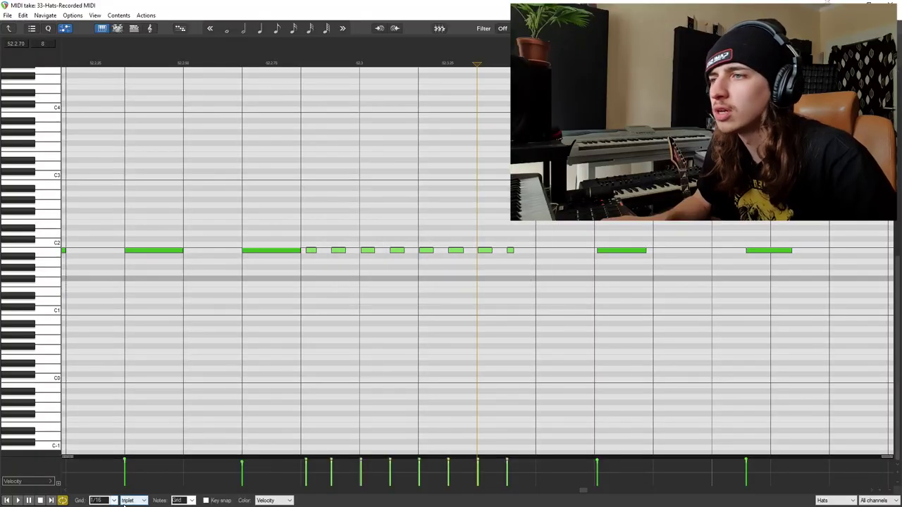
- Set the MIDI grid to 1/32 triplet and quantize the selected hi-hat roll notes
{"action": "left_click", "coordinate": [130, 500]}
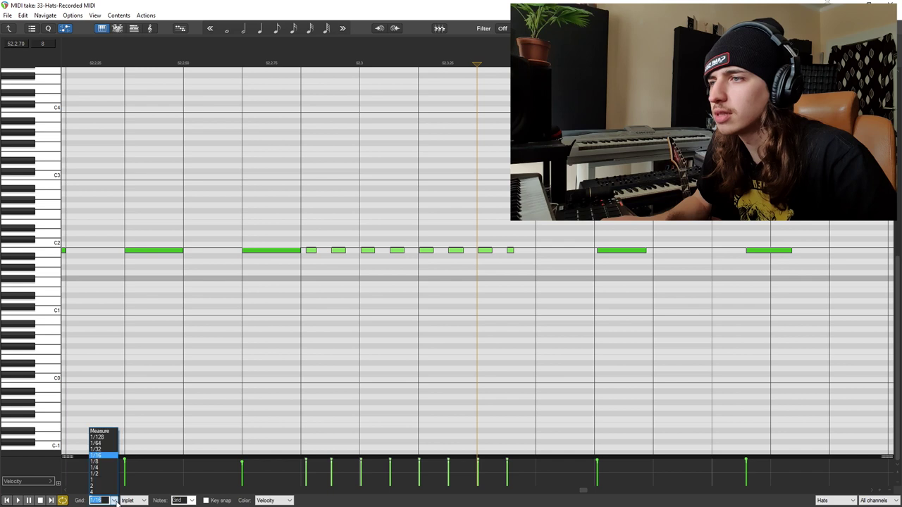
{"action": "left_click", "coordinate": [98, 449]}
{"action": "key", "text": "ctrl+q"}
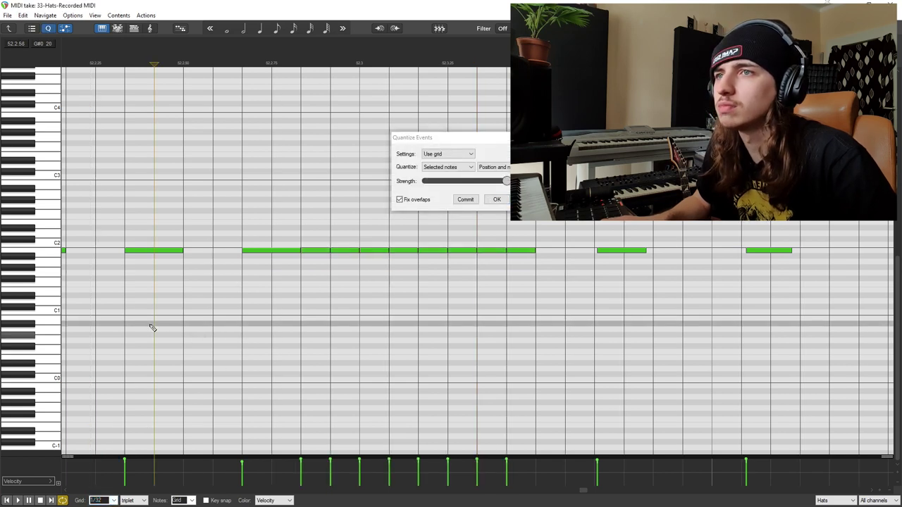
{"action": "scroll", "coordinate": [151, 328], "scroll_direction": "down", "scroll_amount": 2}
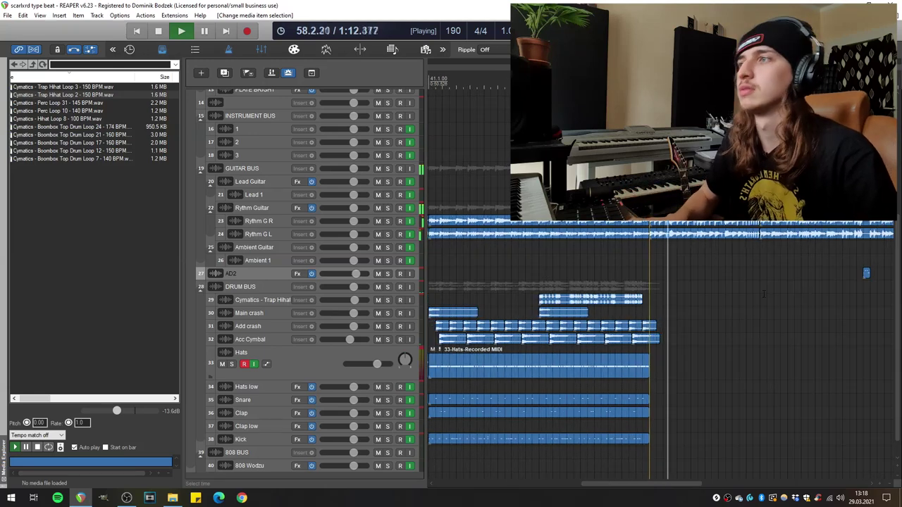
- Stop playback, disarm Hats, arm Snare and start recording a new snare part
{"action": "scroll", "coordinate": [764, 294], "scroll_direction": "down", "scroll_amount": 3}
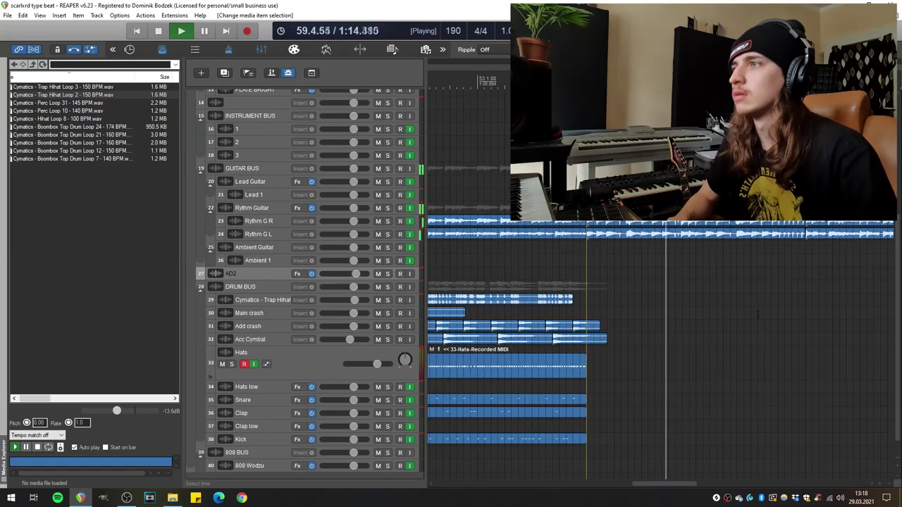
{"action": "key", "text": "space"}
{"action": "scroll", "coordinate": [752, 307], "scroll_direction": "up", "scroll_amount": 3}
{"action": "left_click", "coordinate": [244, 364]}
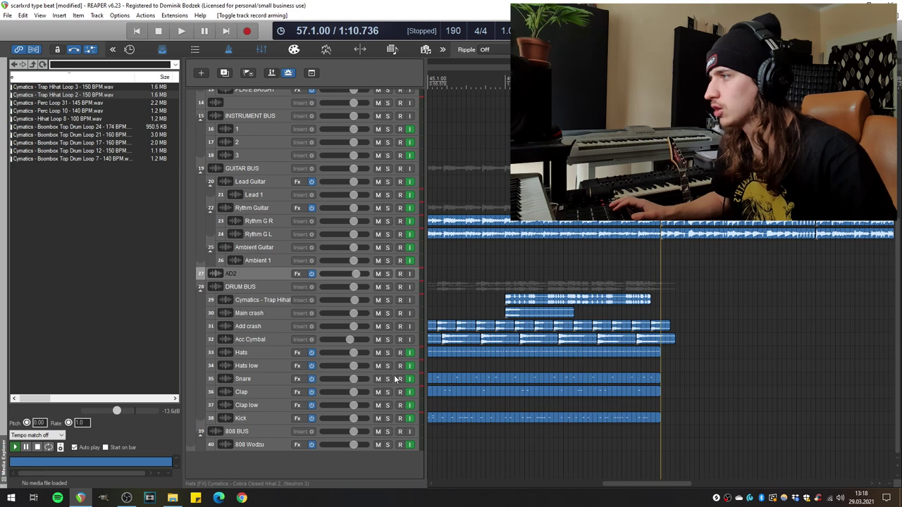
{"action": "left_click", "coordinate": [400, 379]}
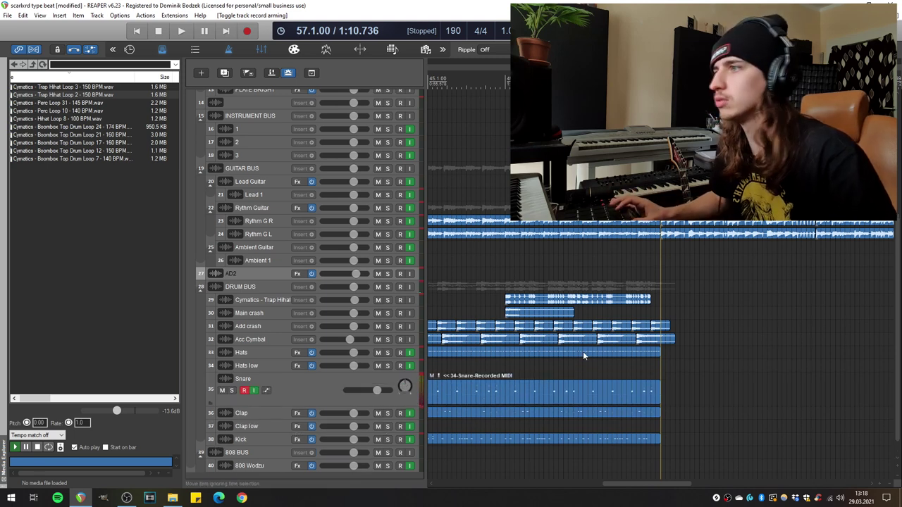
{"action": "scroll", "coordinate": [583, 350], "scroll_direction": "up", "scroll_amount": 2}
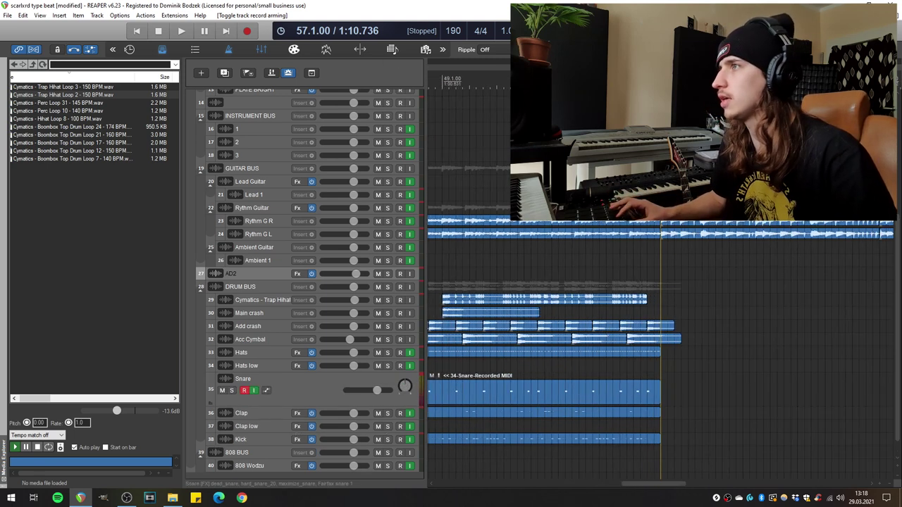
{"action": "key", "text": "ctrl+r"}
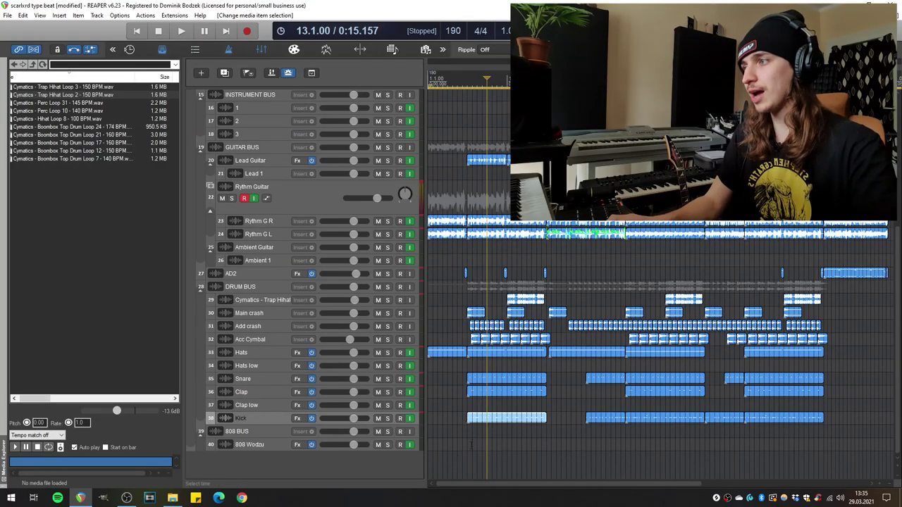
- Paste the kick MIDI onto the 808 Wodzu track and close the sampler window
{"action": "left_click", "coordinate": [467, 444]}
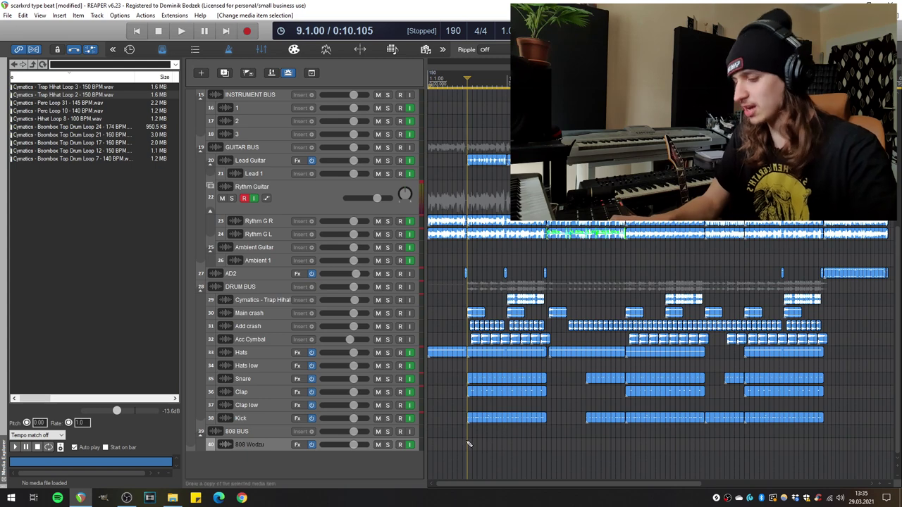
{"action": "key", "text": "ctrl+v"}
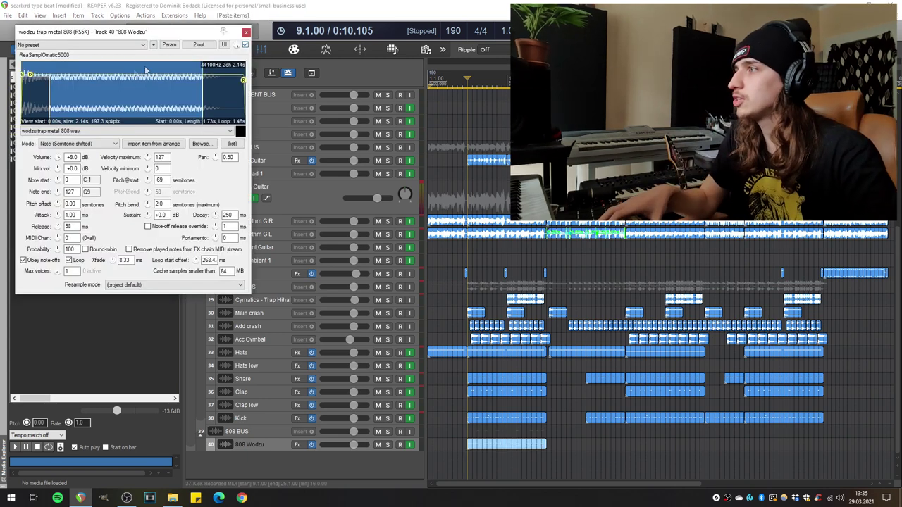
{"action": "left_click", "coordinate": [246, 33]}
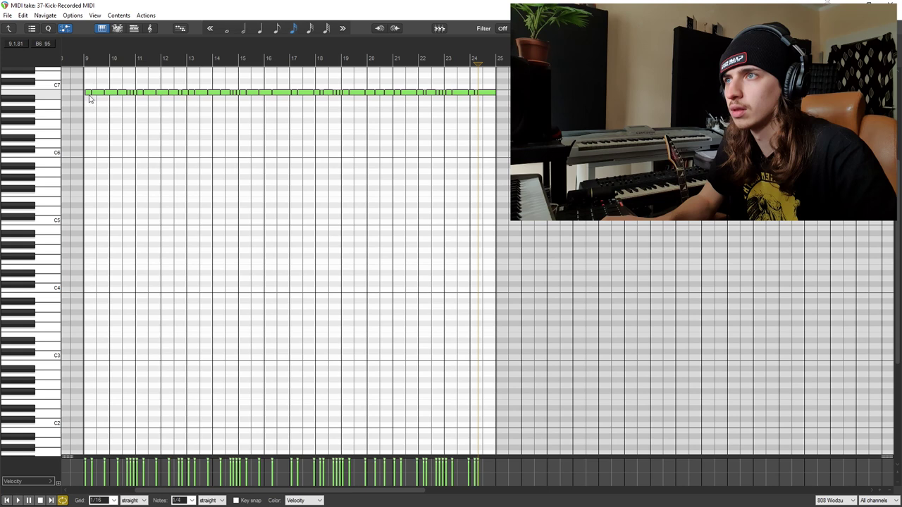
- Raise all 808 notes about two semitones, then drag the lower note group to new pitches
{"action": "scroll", "coordinate": [88, 123], "scroll_direction": "up", "scroll_amount": 3}
{"action": "key", "text": "Up"}
{"action": "key", "text": "Up"}
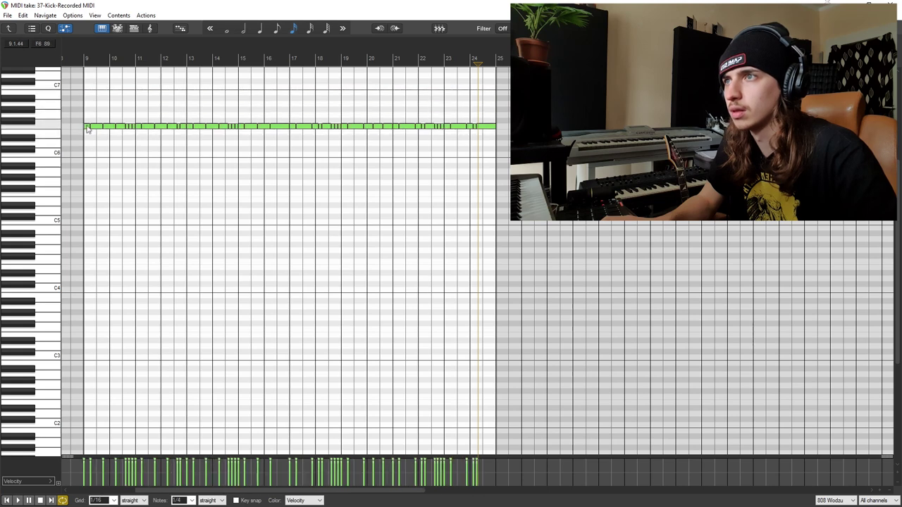
{"action": "scroll", "coordinate": [95, 139], "scroll_direction": "up", "scroll_amount": 3}
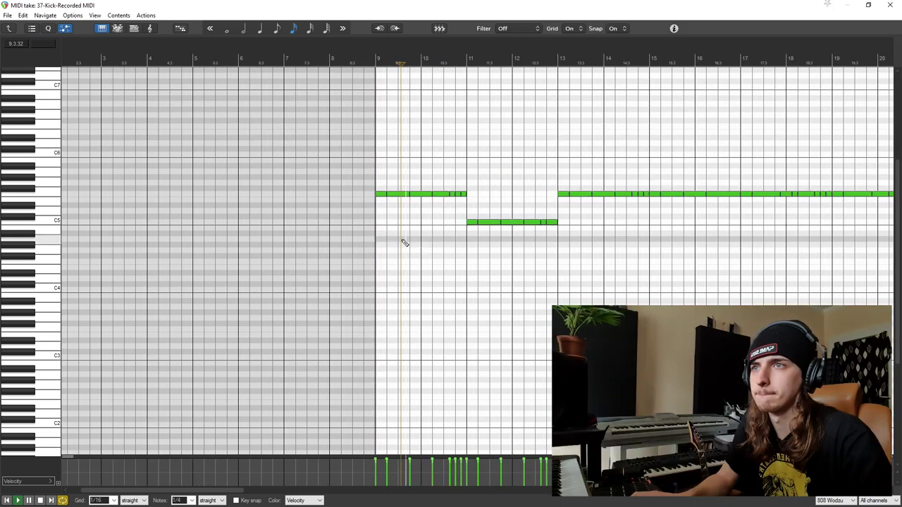
{"action": "left_click_drag", "start_coordinate": [584, 255], "coordinate": [466, 215]}
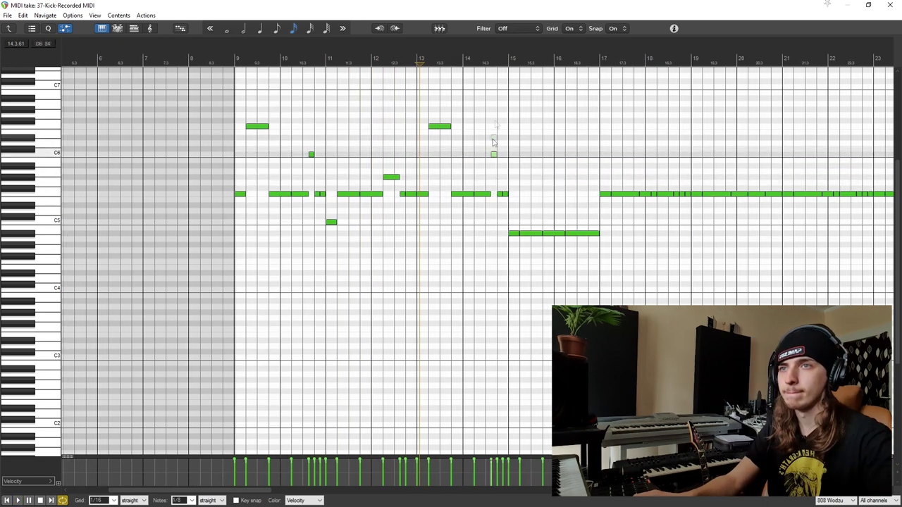
{"action": "left_click_drag", "start_coordinate": [493, 141], "coordinate": [494, 117]}
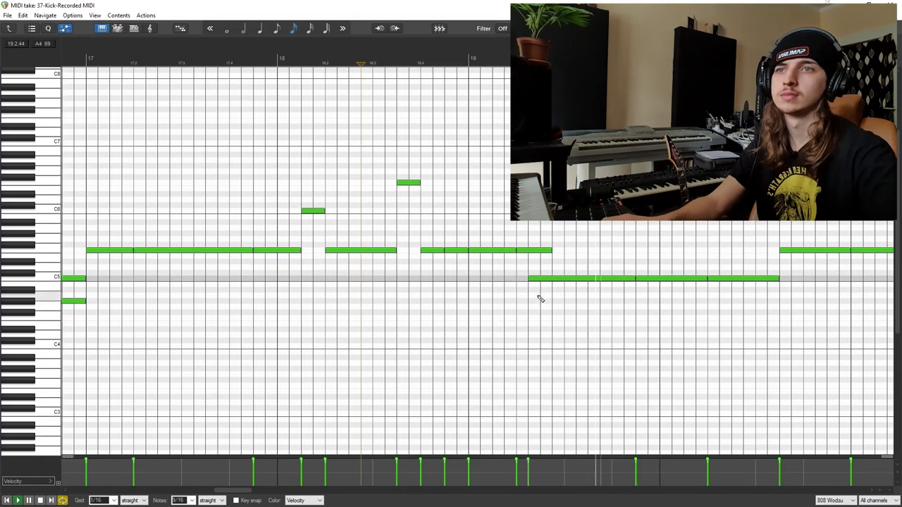
{"action": "scroll", "coordinate": [540, 298], "scroll_direction": "down", "scroll_amount": 2}
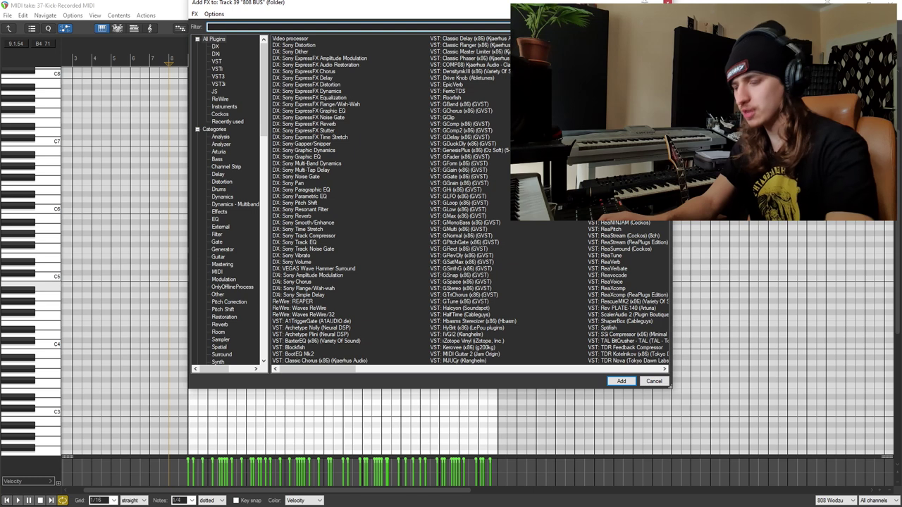
- Add Neutron 3 to the 808 BUS with an Exciter module split into two bands
{"action": "type", "text": "neutr"}
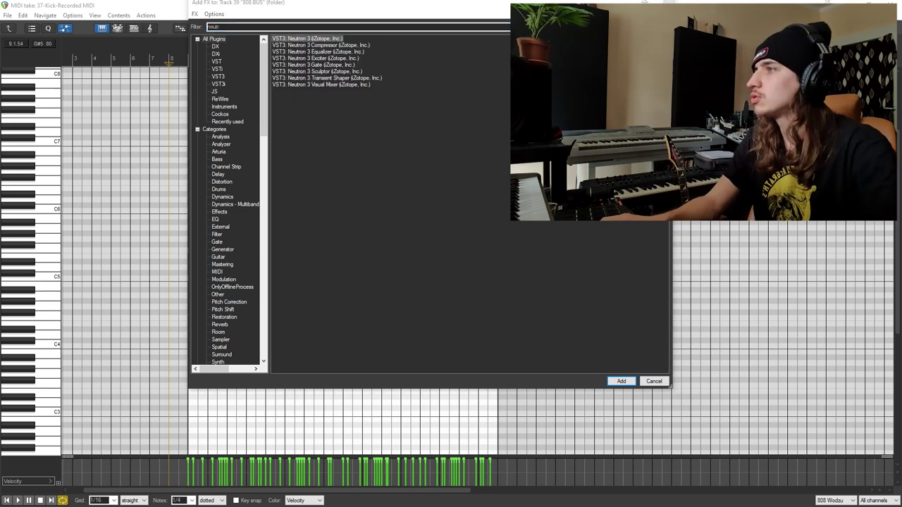
{"action": "key", "text": "Return"}
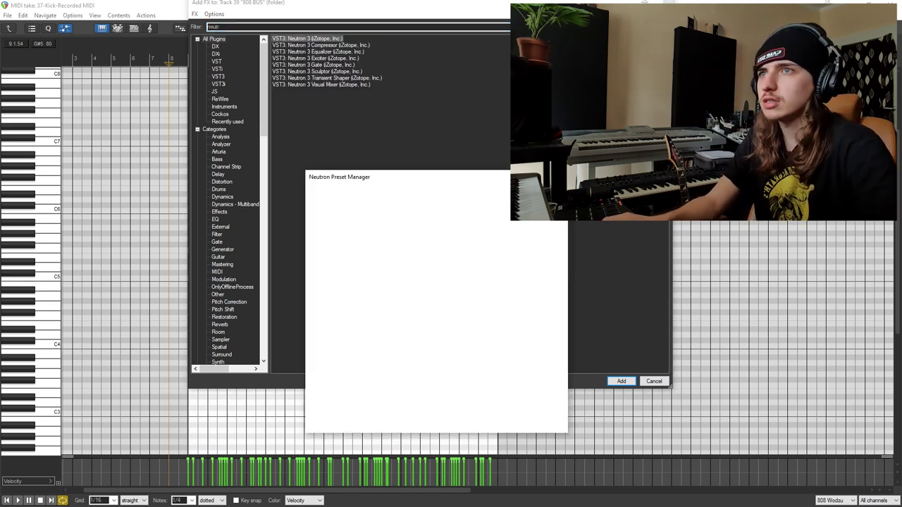
{"action": "left_click", "coordinate": [223, 115]}
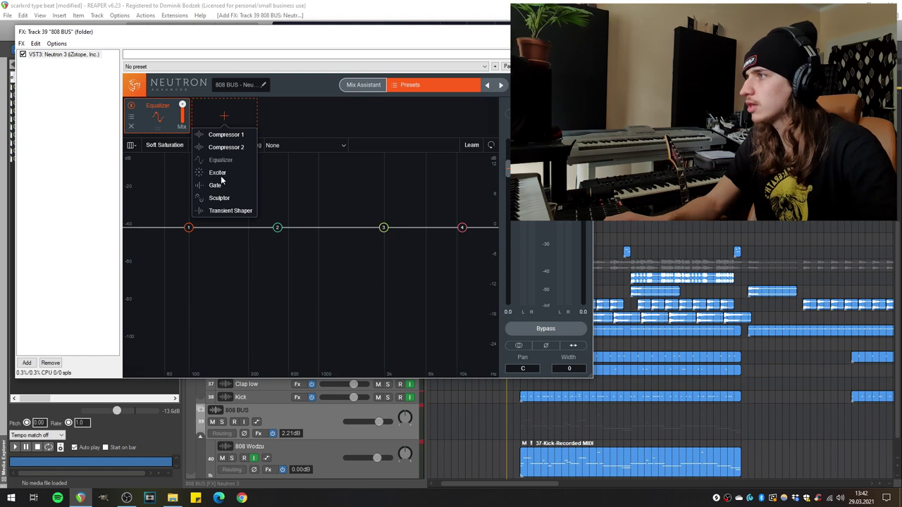
{"action": "left_click", "coordinate": [217, 173]}
{"action": "left_click_drag", "start_coordinate": [389, 162], "coordinate": [438, 159]}
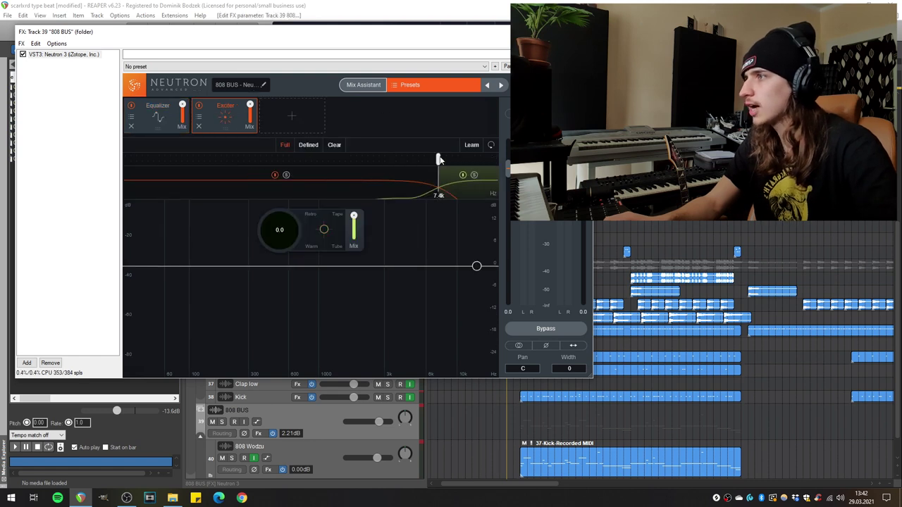
- Solo the 808 BUS, drive three Exciter bands to about 12, then follow with a 5 dB EQ cut near 85 Hz
{"action": "left_click", "coordinate": [221, 421]}
{"action": "key", "text": "space"}
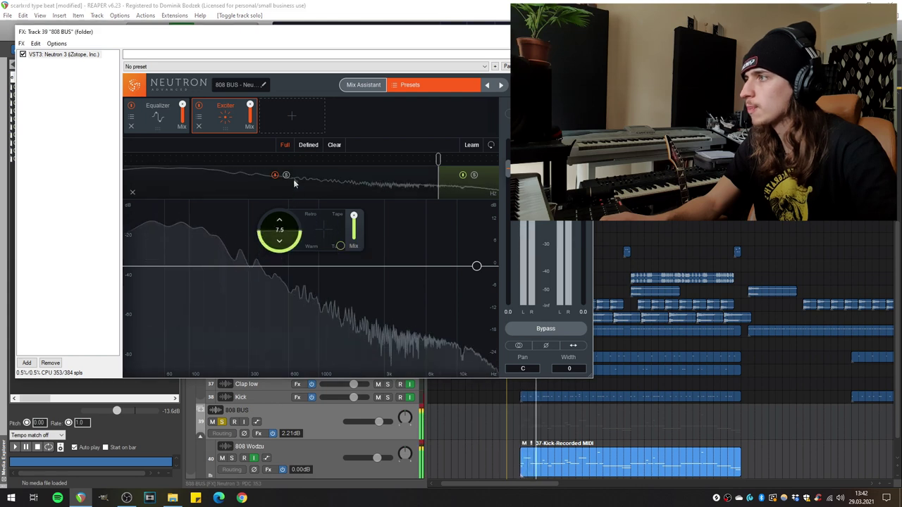
{"action": "left_click_drag", "start_coordinate": [294, 184], "coordinate": [292, 148]}
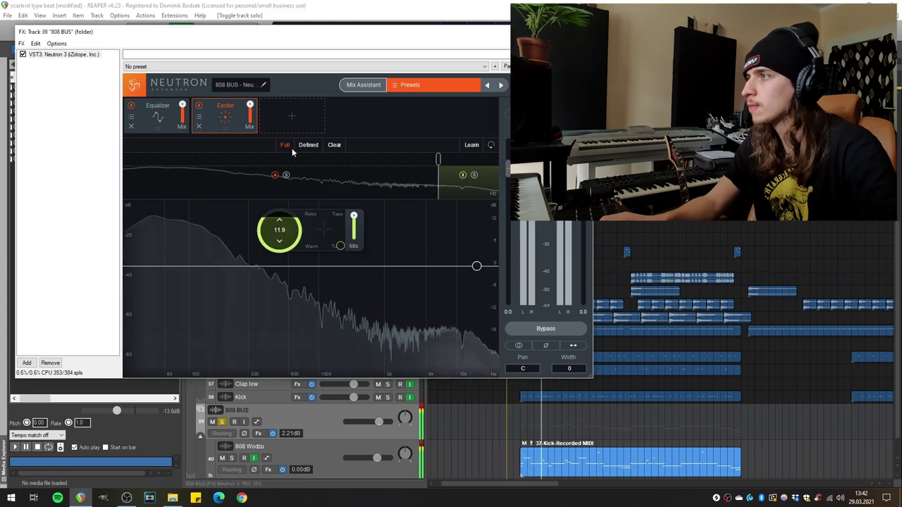
{"action": "left_click", "coordinate": [240, 161]}
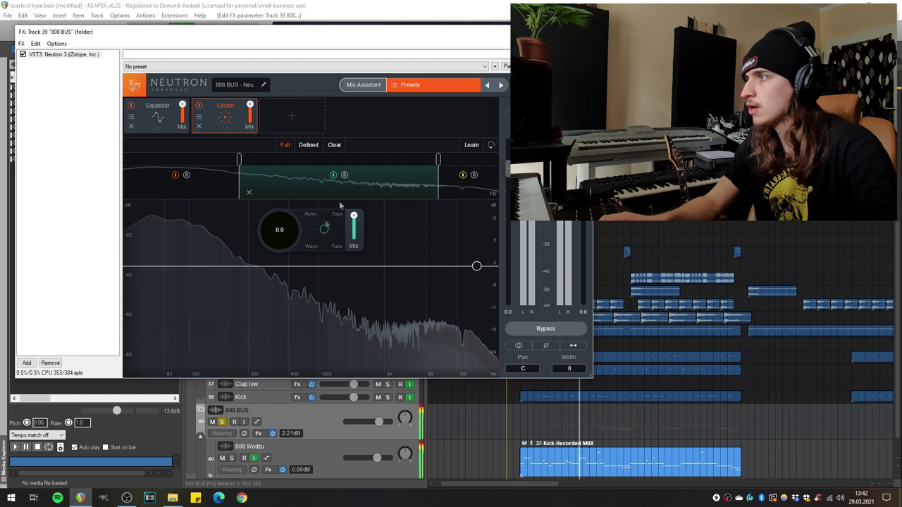
{"action": "left_click_drag", "start_coordinate": [292, 242], "coordinate": [368, 208]}
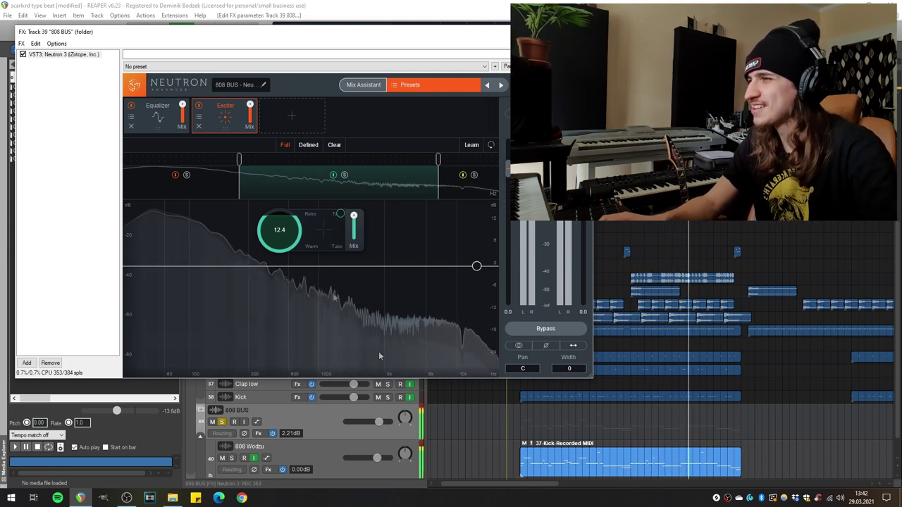
{"action": "left_click", "coordinate": [190, 184]}
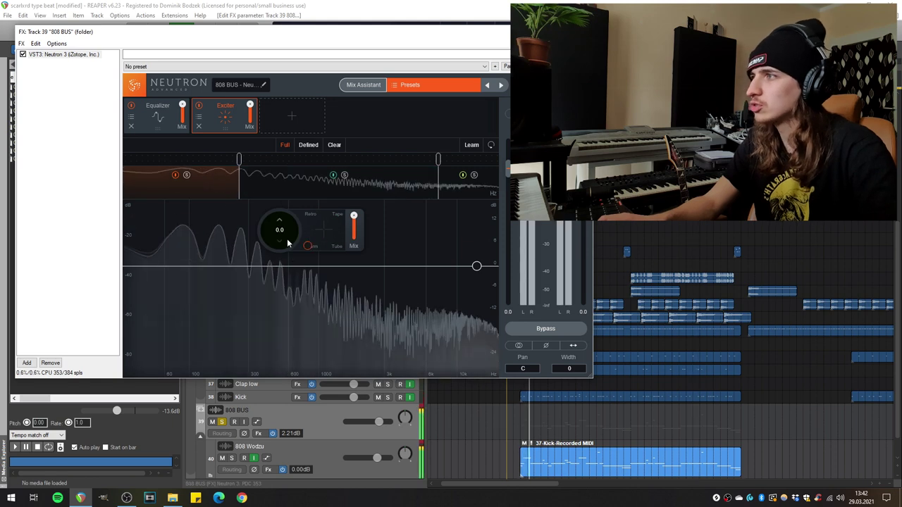
{"action": "left_click_drag", "start_coordinate": [287, 242], "coordinate": [359, 269]}
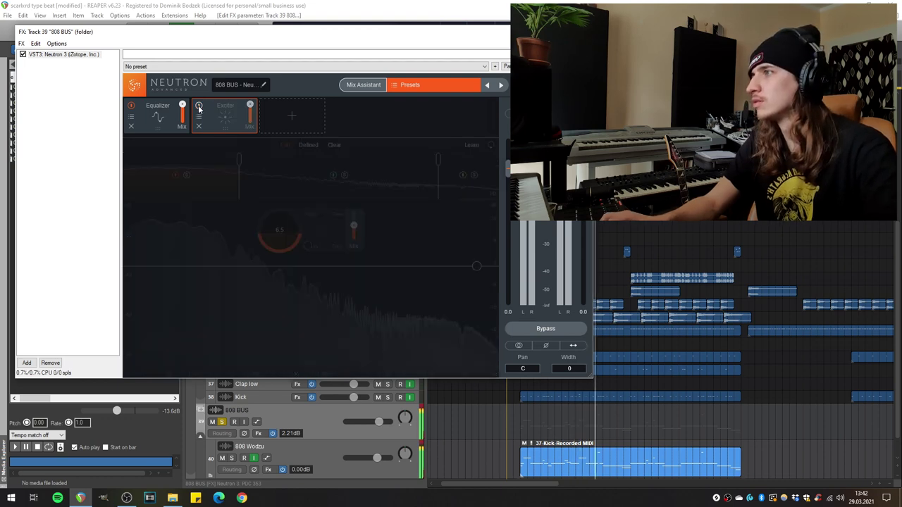
{"action": "left_click_drag", "start_coordinate": [160, 118], "coordinate": [233, 117]}
{"action": "left_click_drag", "start_coordinate": [181, 228], "coordinate": [181, 259]}
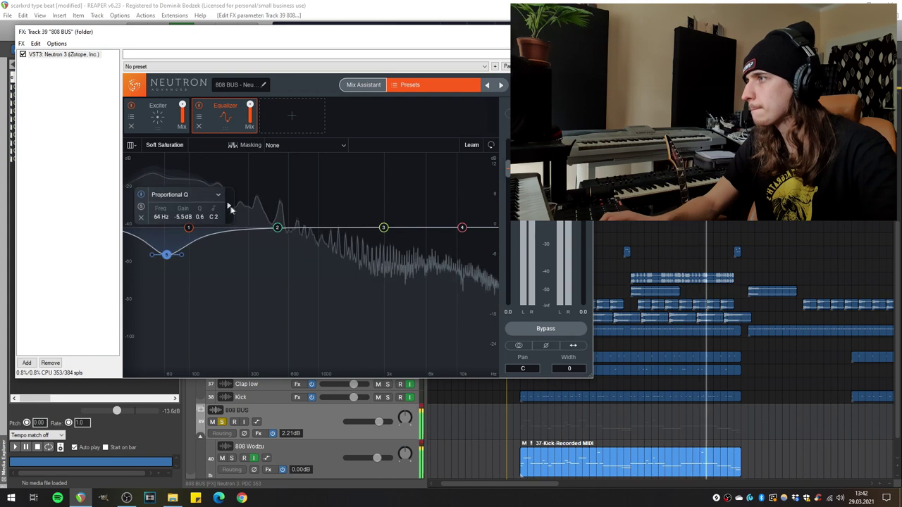
- Make the low Neutron EQ cut dynamic with an external full-signal sidechain, and toggle the Kick solo
{"action": "left_click", "coordinate": [235, 208]}
{"action": "left_click", "coordinate": [308, 219]}
{"action": "left_click", "coordinate": [296, 231]}
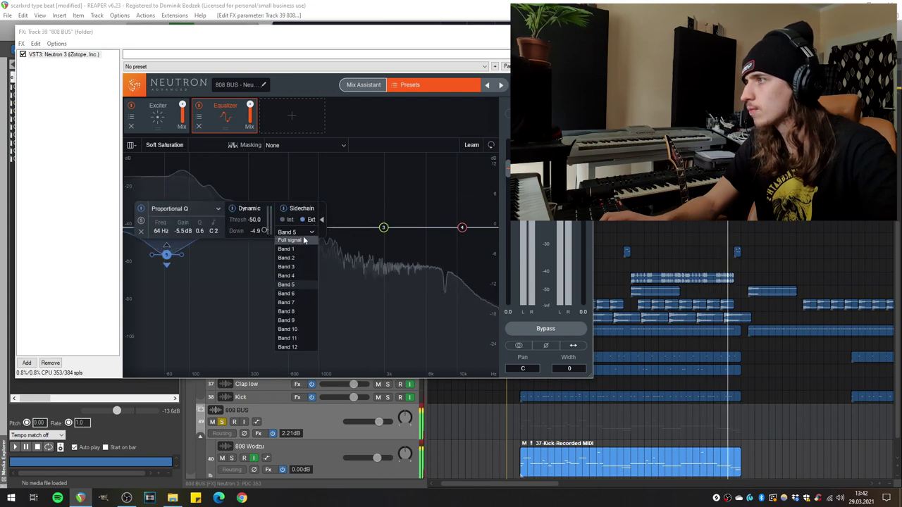
{"action": "left_click", "coordinate": [296, 238]}
{"action": "left_click", "coordinate": [347, 392]}
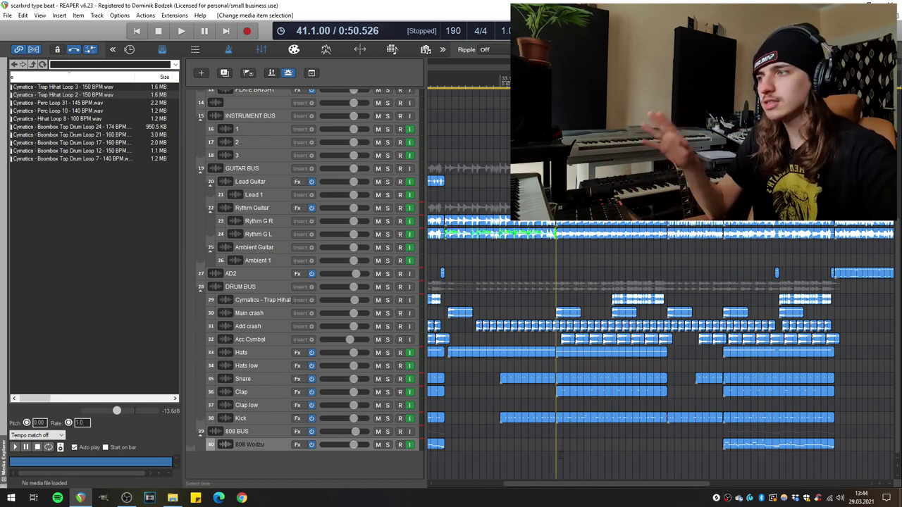
- Paste the Kick section from bar 42 onto the 808 Wodzu track
{"action": "left_click", "coordinate": [562, 417]}
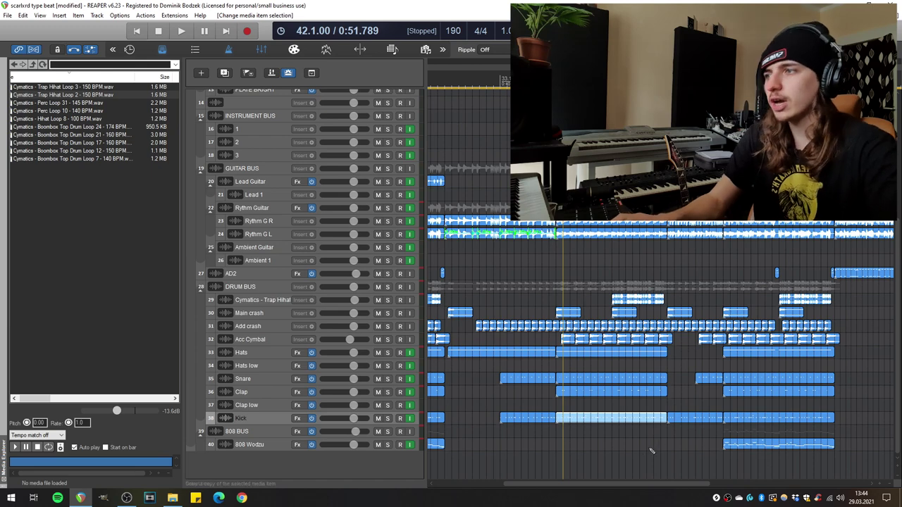
{"action": "left_click", "coordinate": [556, 443]}
{"action": "key", "text": "ctrl+v"}
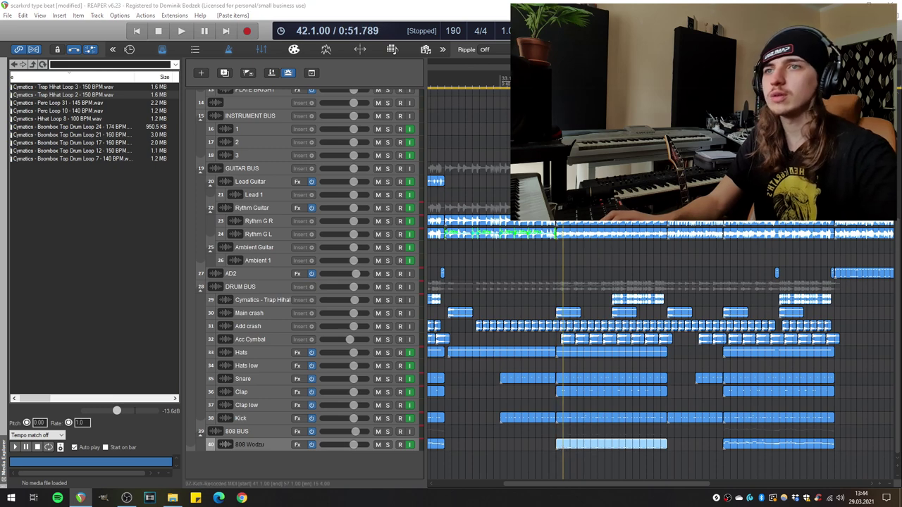
- Raise the bar 45–47 note one semitone and lower the bar 47–49 note one semitone
{"action": "double_click", "coordinate": [612, 444]}
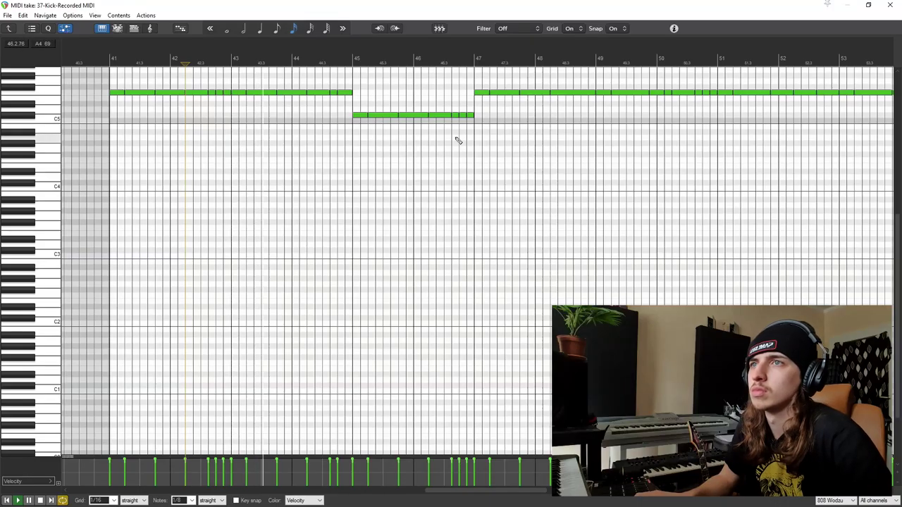
{"action": "left_click", "coordinate": [361, 114]}
{"action": "left_click_drag", "start_coordinate": [361, 114], "coordinate": [359, 106]}
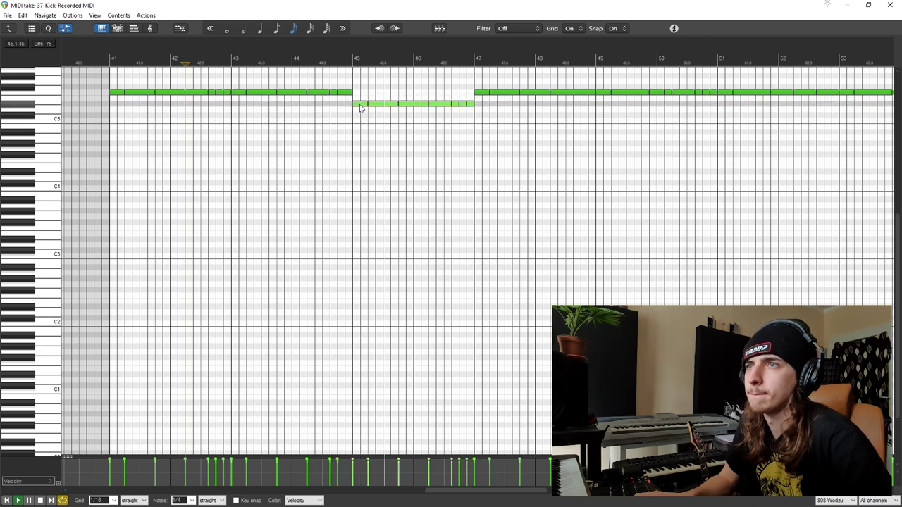
{"action": "left_click", "coordinate": [564, 94]}
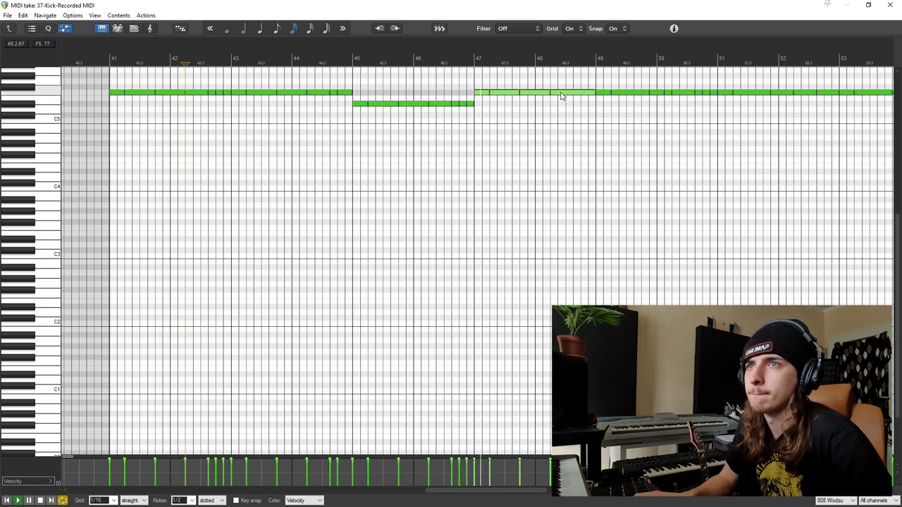
{"action": "left_click_drag", "start_coordinate": [564, 94], "coordinate": [563, 108]}
{"action": "scroll", "coordinate": [565, 111], "scroll_direction": "down", "scroll_amount": 4}
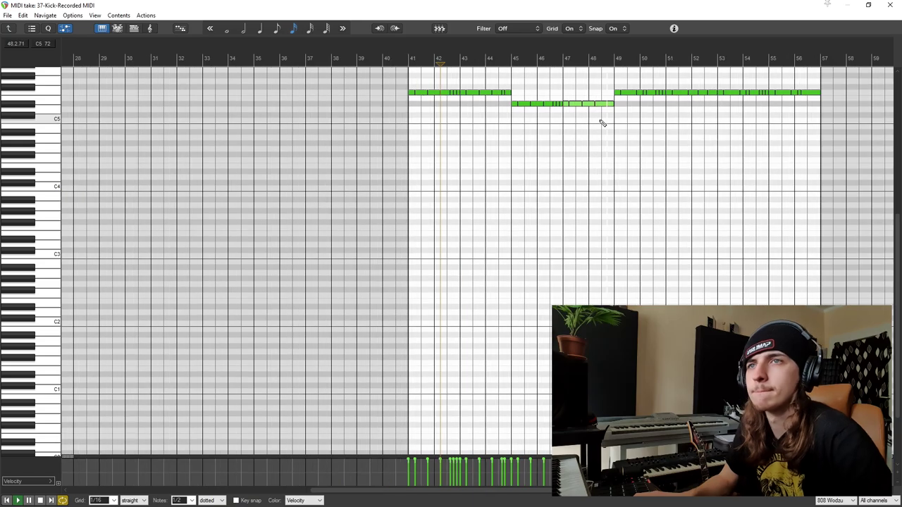